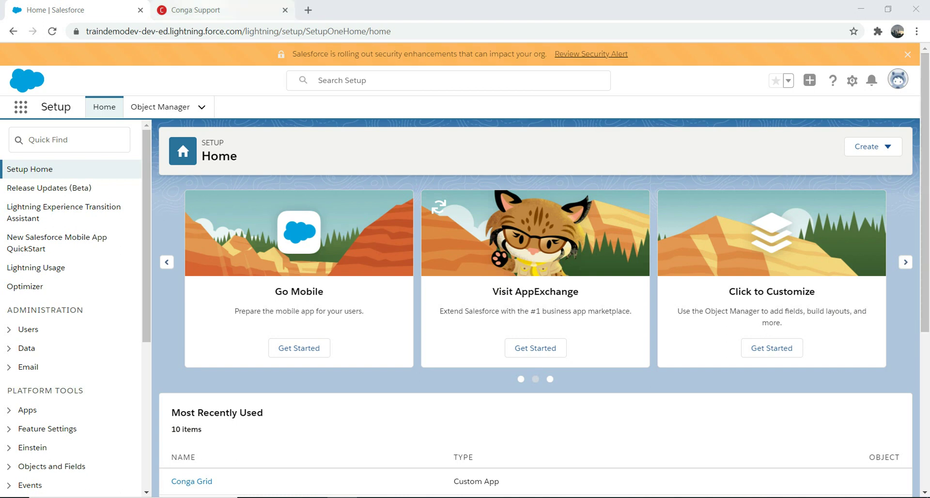
pyautogui.hotkey('ctrl', 'Tab')
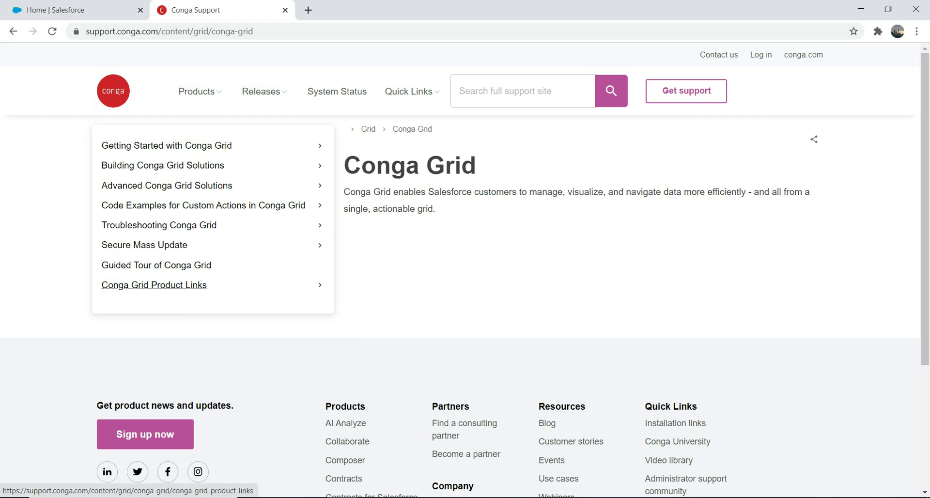
pyautogui.click(56, 9)
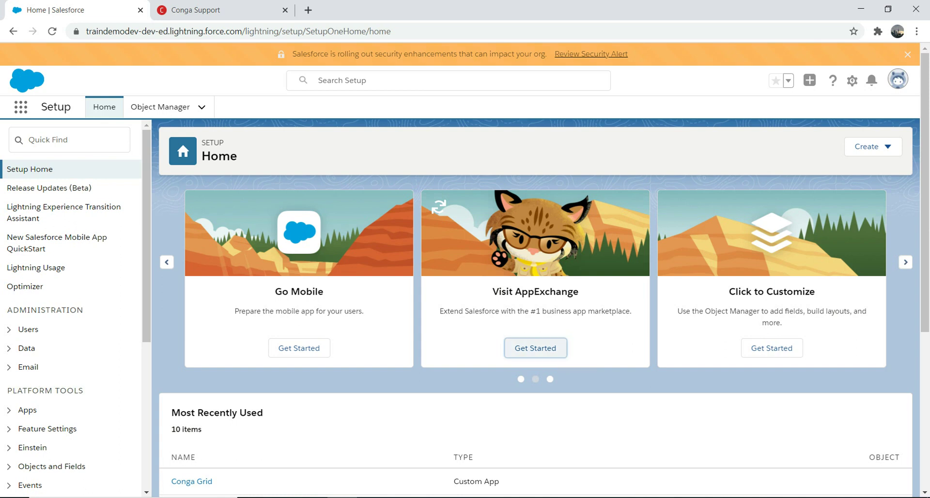
# Step: Launch AppExchange from the Setup Home card and search it for 'conga grid'
pyautogui.click(536, 347)
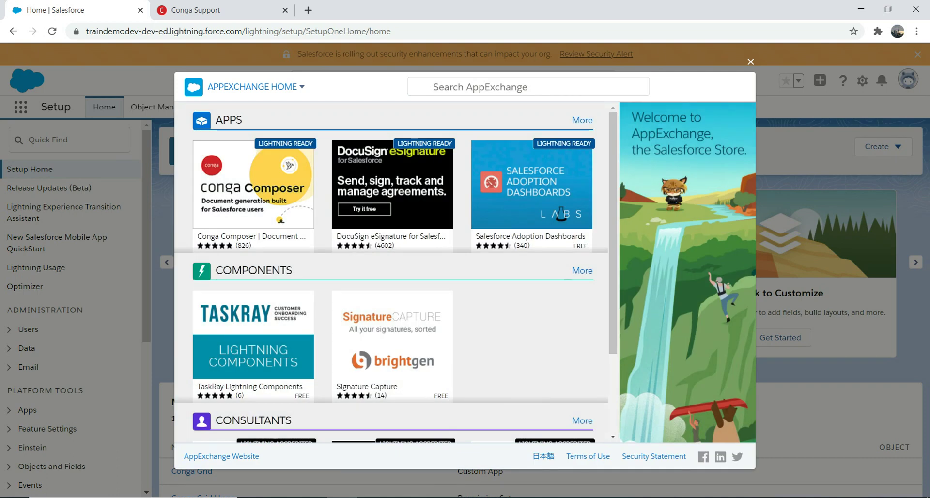
pyautogui.click(479, 87)
pyautogui.write('conga grid')
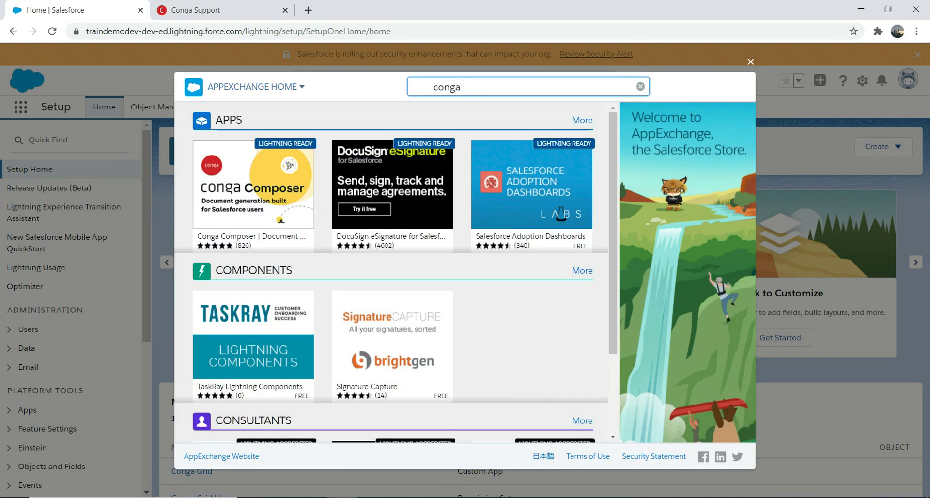
pyautogui.press('Return')
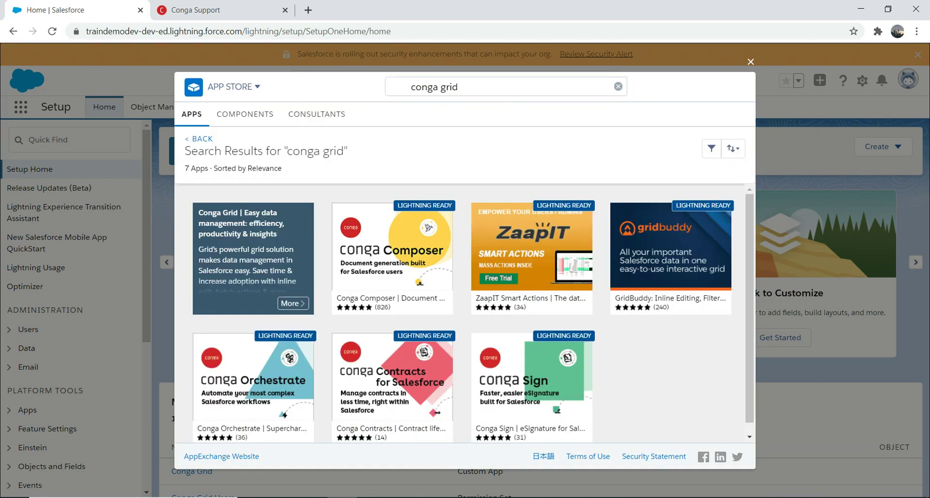
# Step: Review the Conga Grid listing's pricing, highlights and technical details, then close AppExchange
pyautogui.click(292, 303)
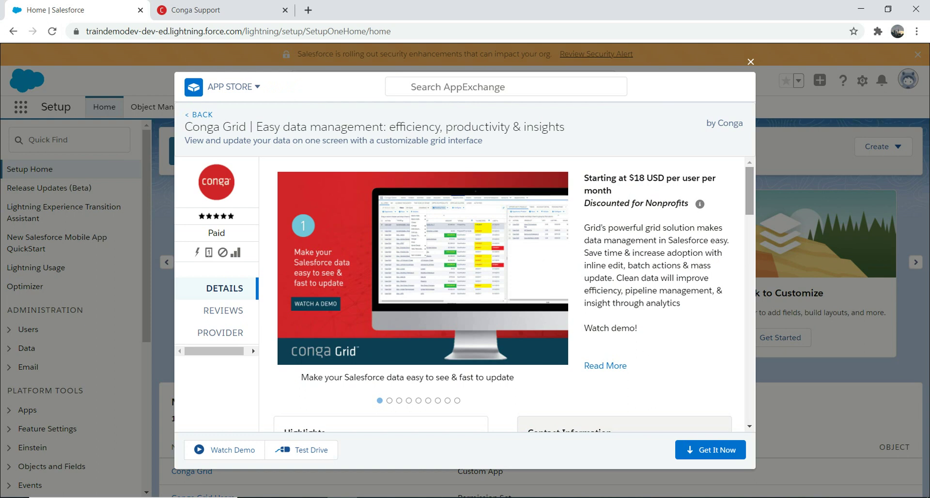
pyautogui.scroll(-5, 460, 290)
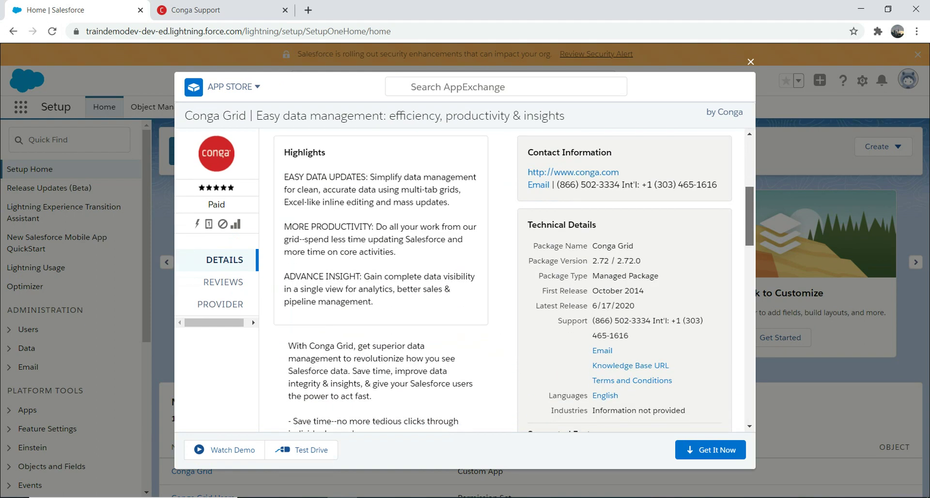
pyautogui.scroll(3, 461, 281)
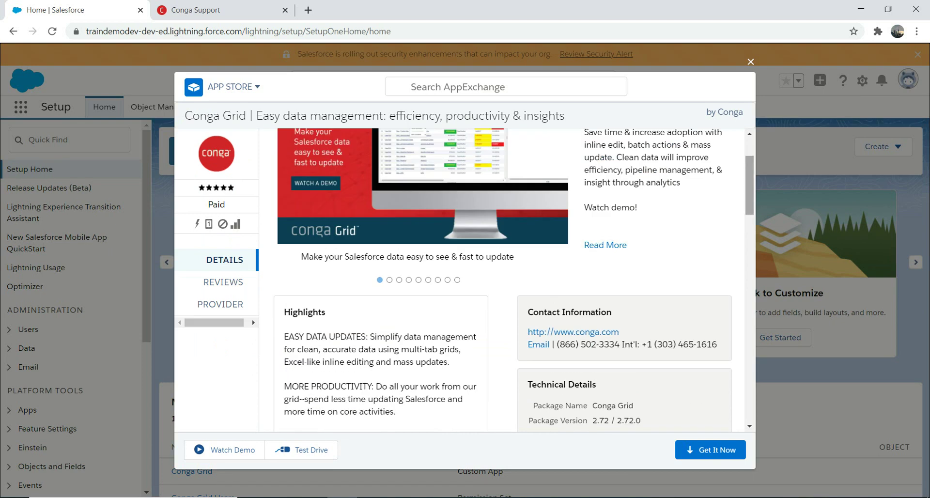
pyautogui.scroll(-6, 504, 281)
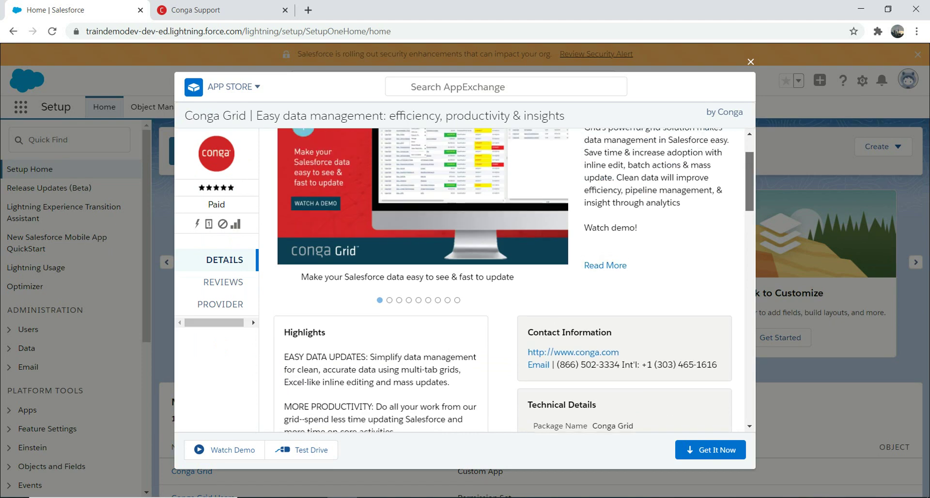
pyautogui.scroll(-4, 504, 281)
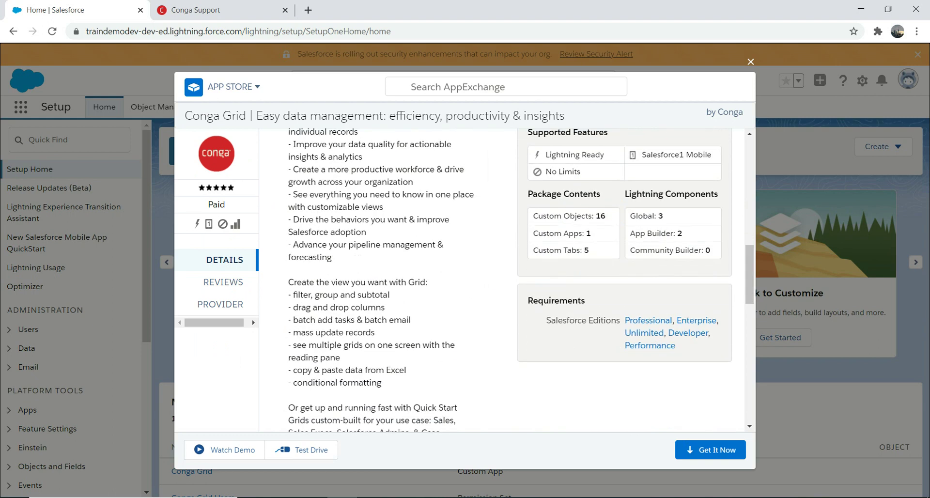
pyautogui.scroll(2, 536, 233)
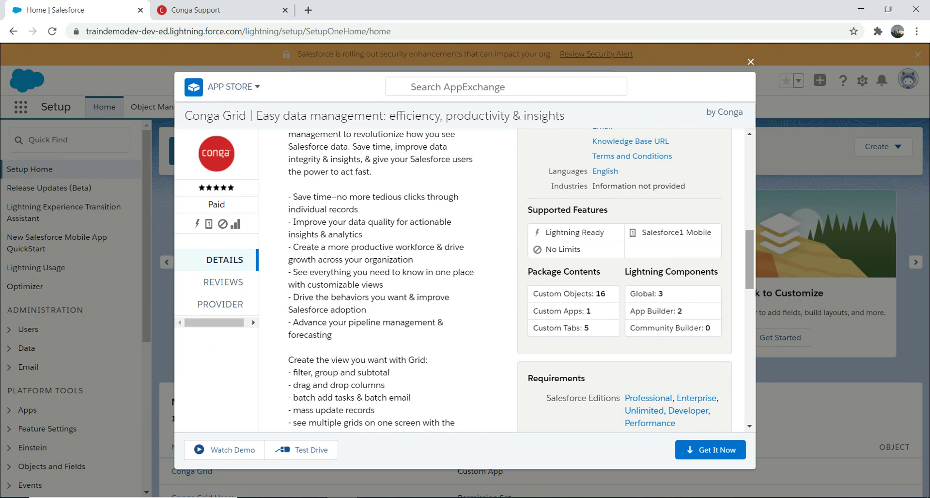
pyautogui.click(223, 282)
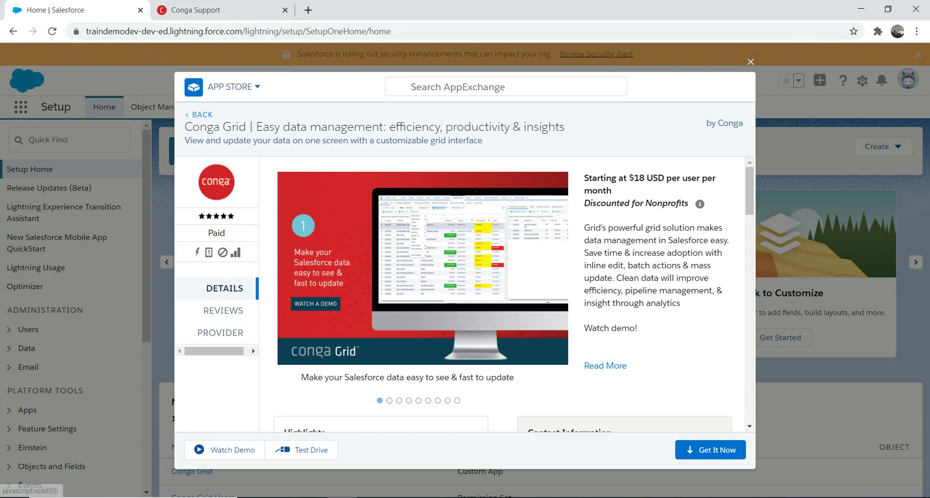
pyautogui.click(750, 62)
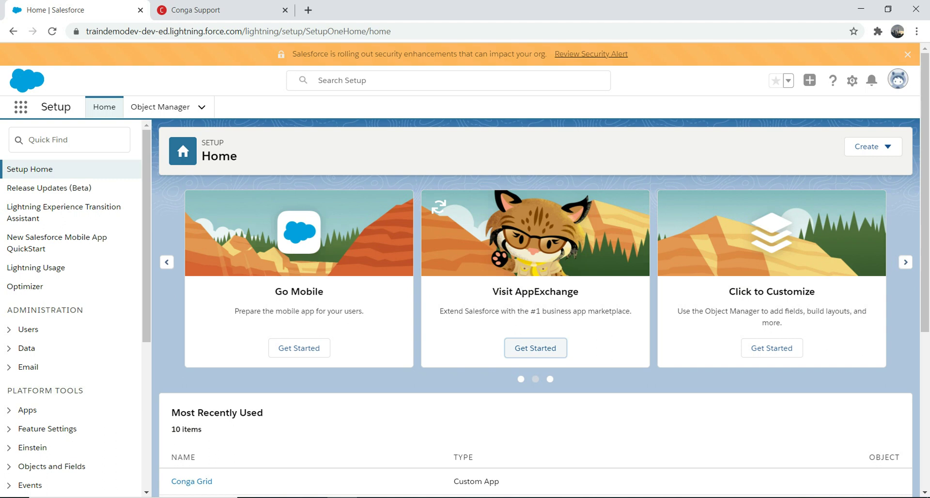
# Step: Find Conga Grid via the App Launcher search 'cong' and open its Setup Quick Start page
pyautogui.click(21, 106)
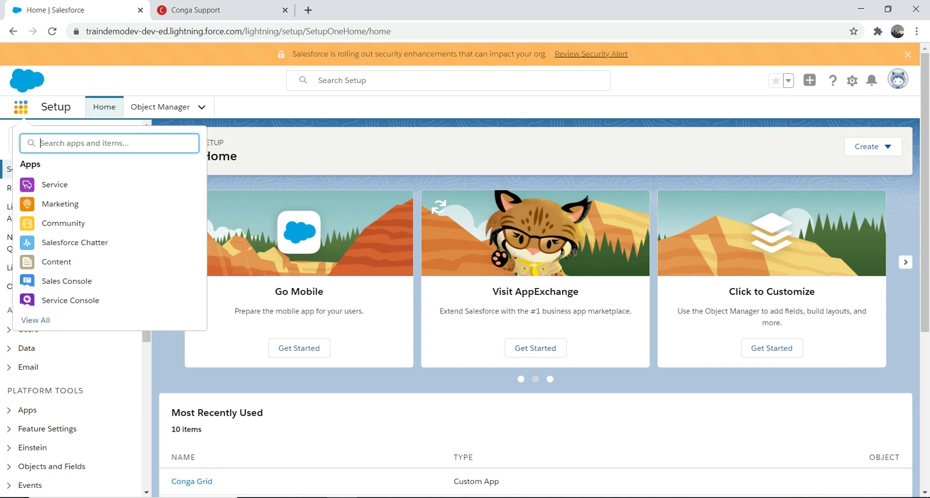
pyautogui.write('cong')
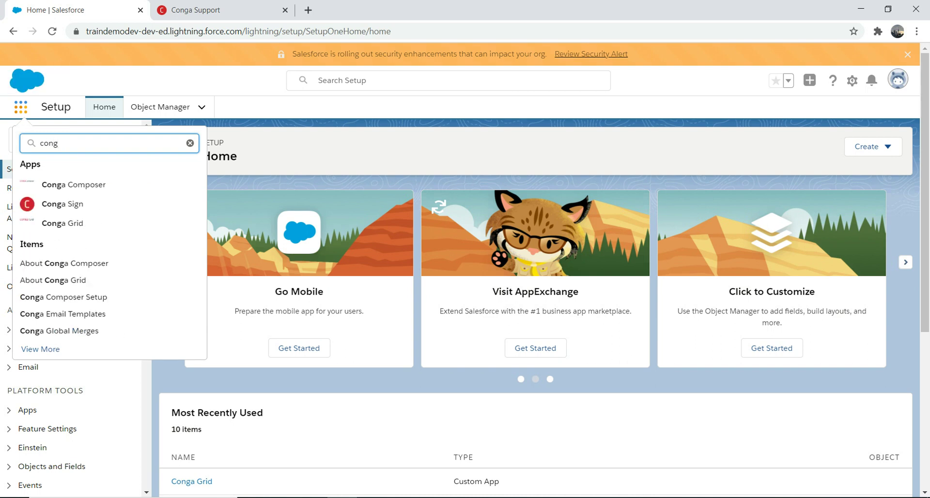
pyautogui.click(63, 222)
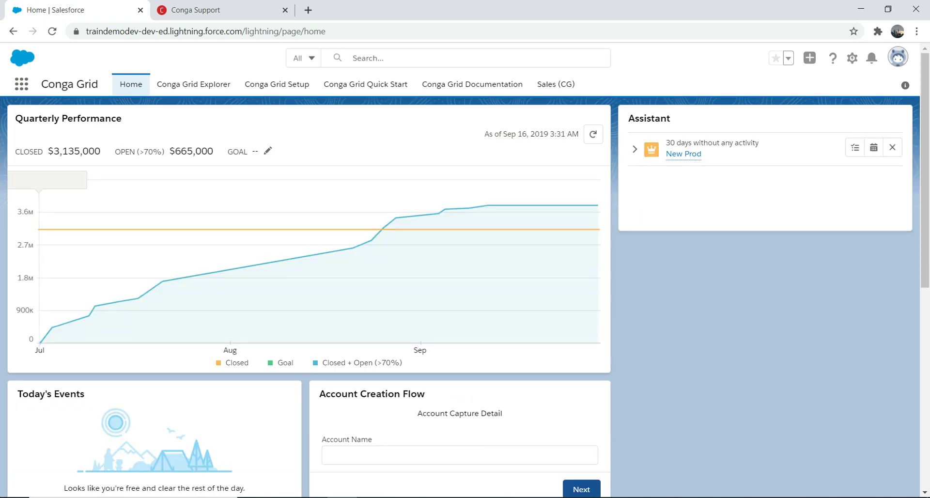
pyautogui.click(276, 84)
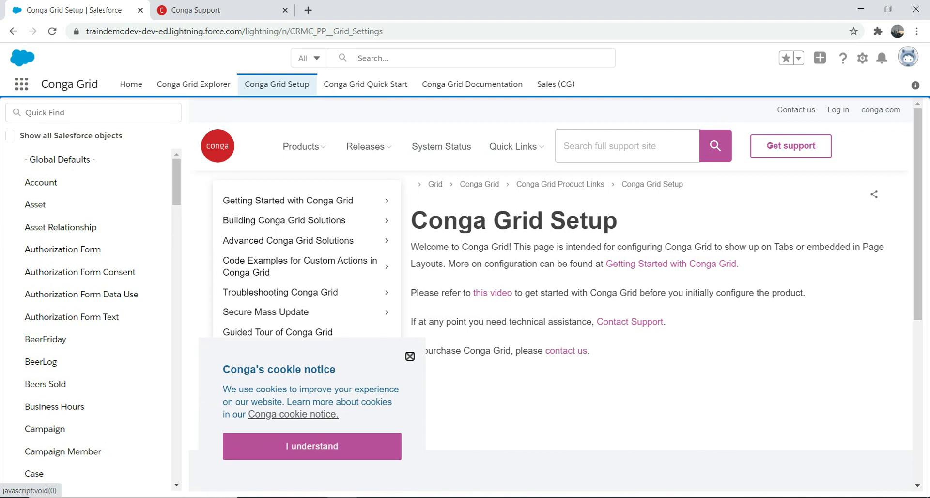
pyautogui.click(312, 446)
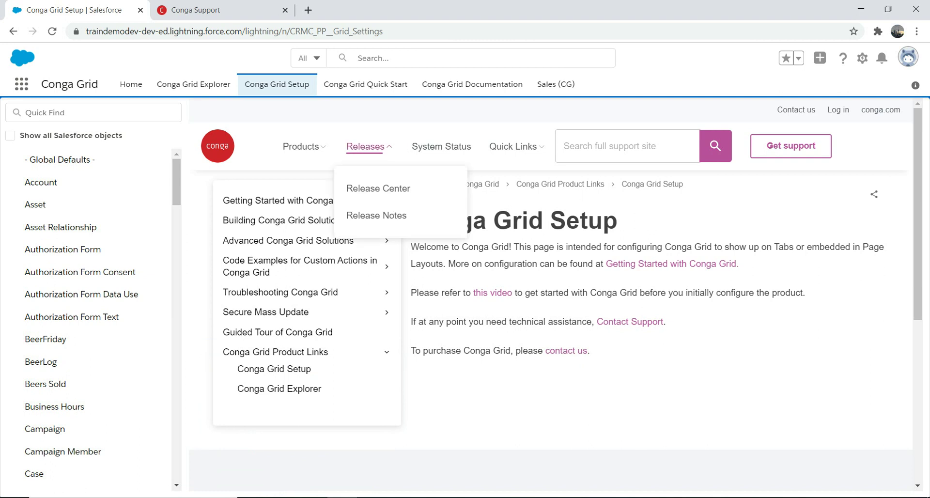
pyautogui.click(365, 84)
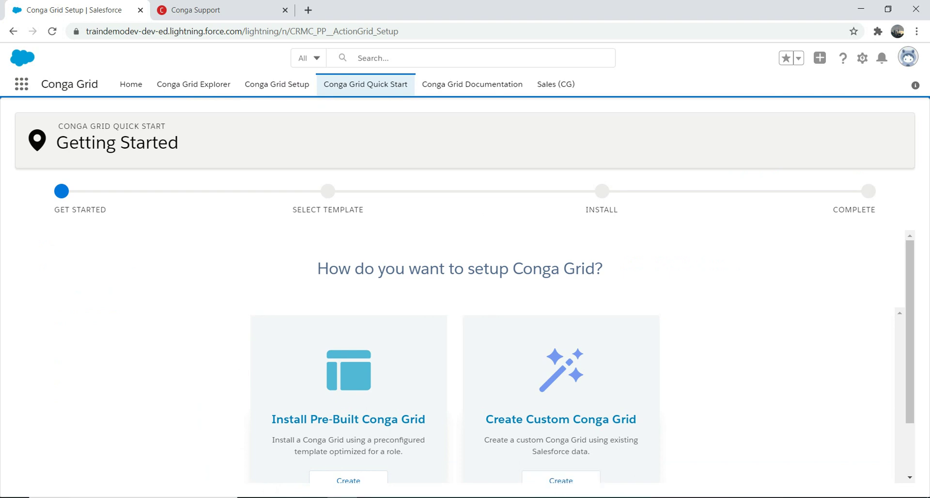
# Step: Choose Create under Install Pre-Built Conga Grid and select the Sales role template
pyautogui.scroll(-1, 461, 358)
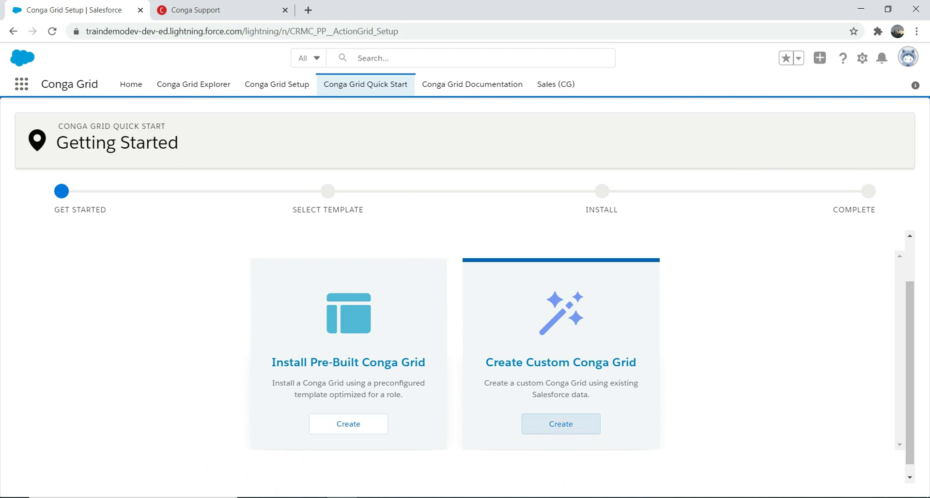
pyautogui.click(348, 424)
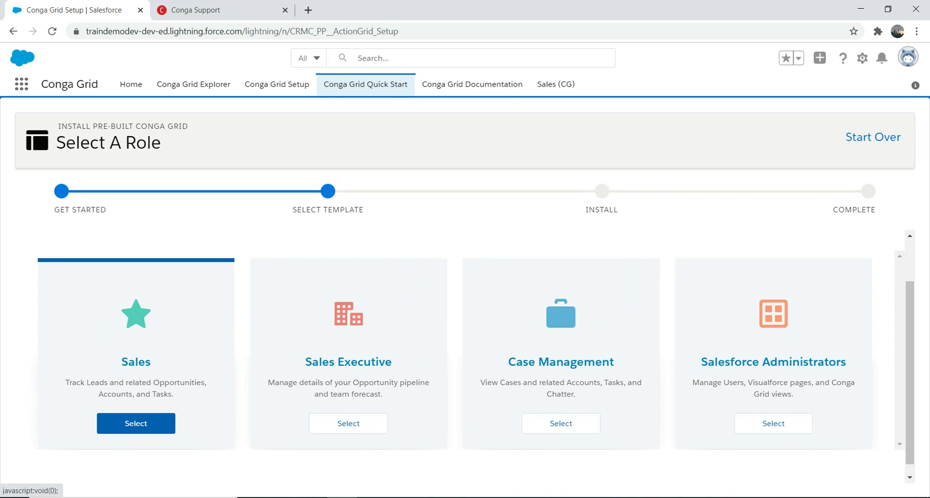
pyautogui.click(136, 423)
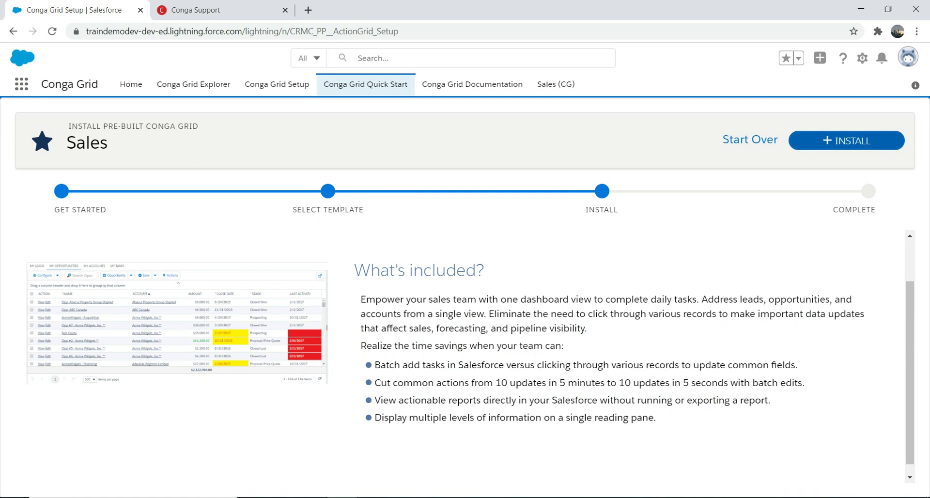
# Step: Install the Sales template, saving the Duplicate Views and Visualforce page dialogs, then open the grid
pyautogui.click(847, 141)
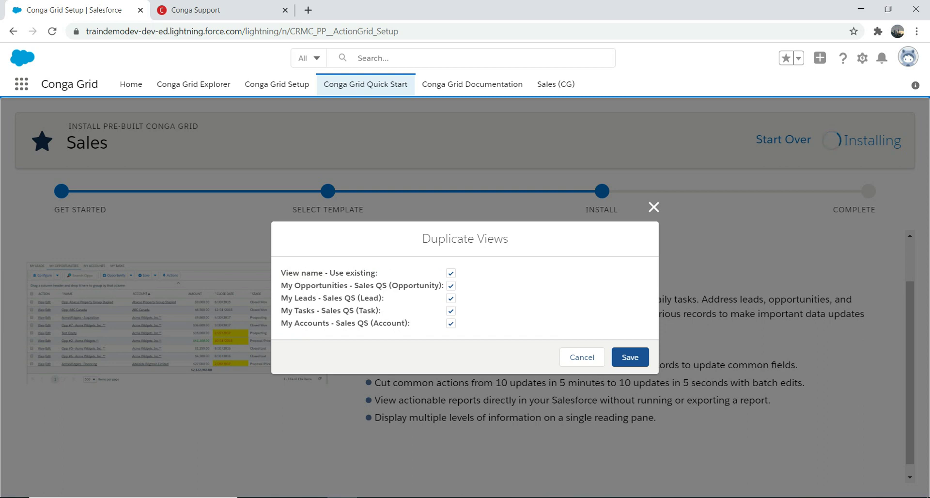
pyautogui.click(630, 357)
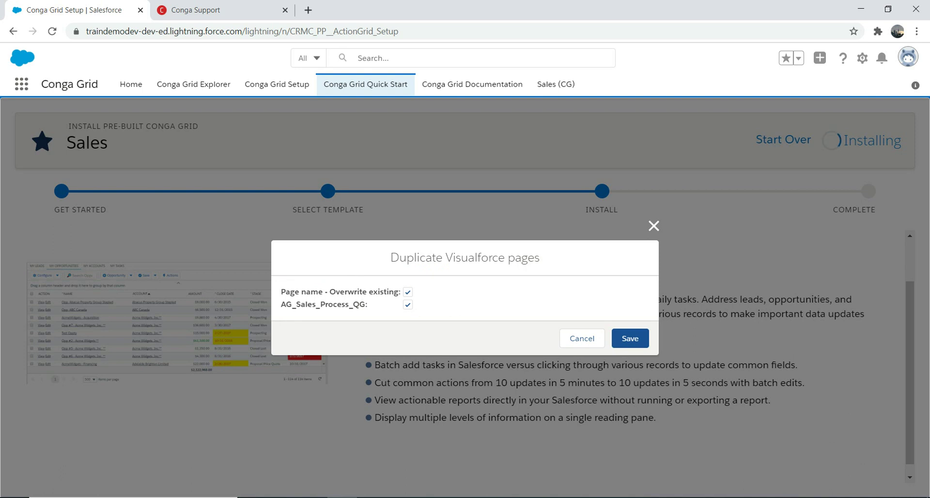
pyautogui.click(630, 339)
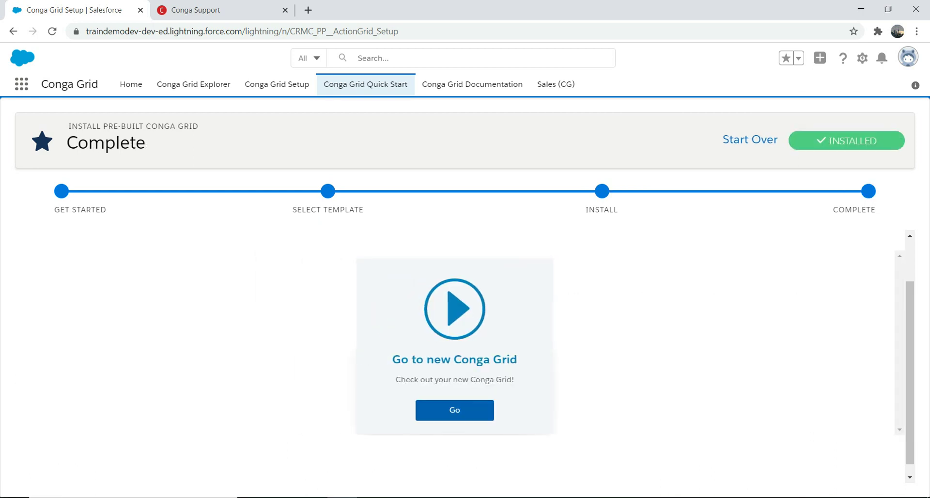
pyautogui.click(455, 410)
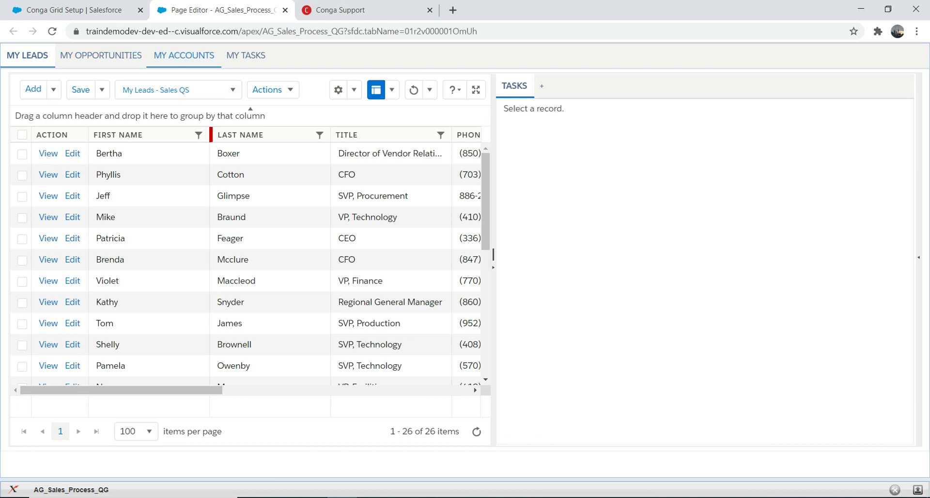
# Step: In My Accounts, select the demo99999 account and view its related Contacts and Cases
pyautogui.click(184, 56)
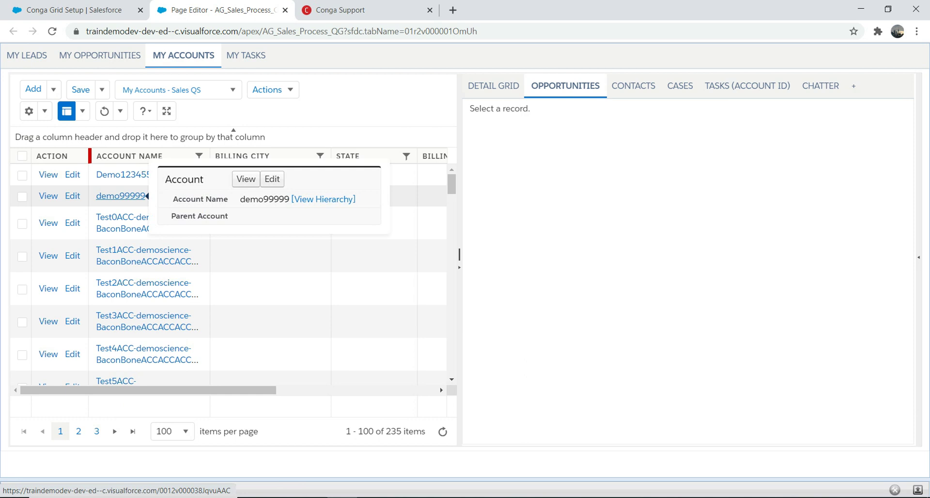
pyautogui.click(121, 196)
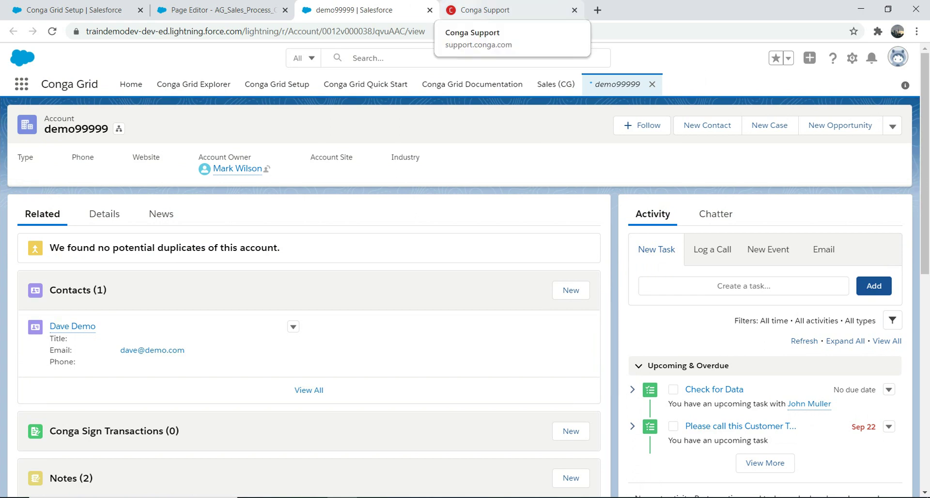
pyautogui.click(223, 9)
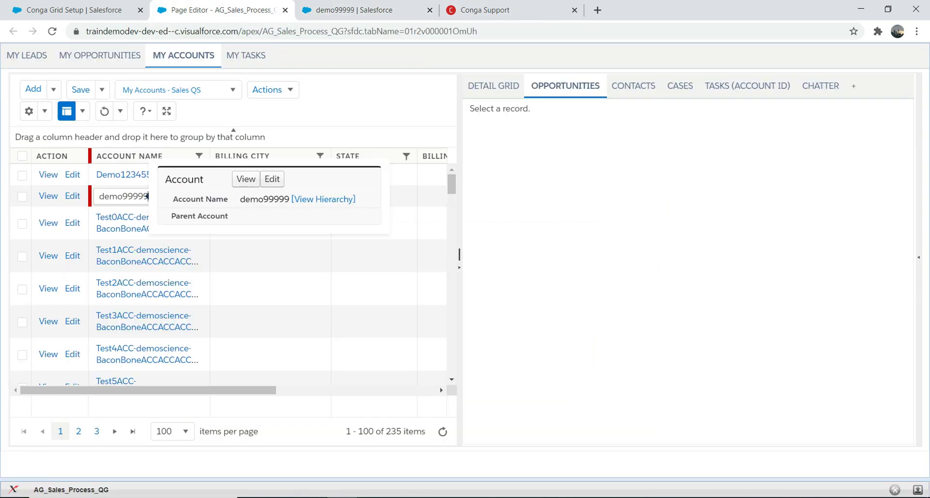
pyautogui.click(146, 196)
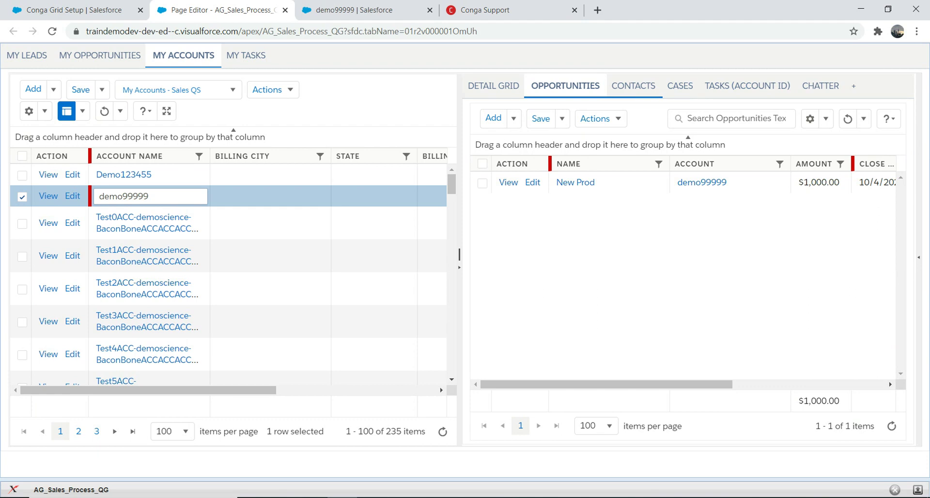
pyautogui.click(634, 86)
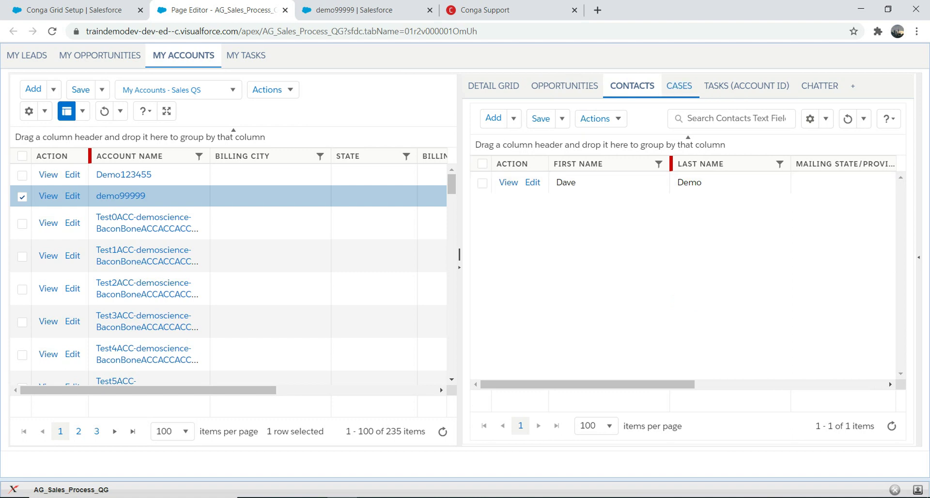
pyautogui.click(679, 86)
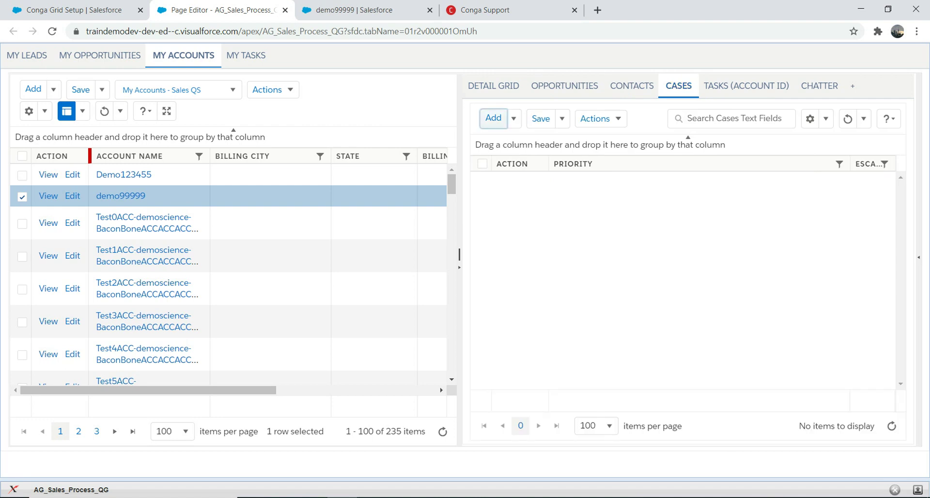
# Step: Add a new case in the Cases grid, keep Priority at Medium, and save it
pyautogui.click(493, 117)
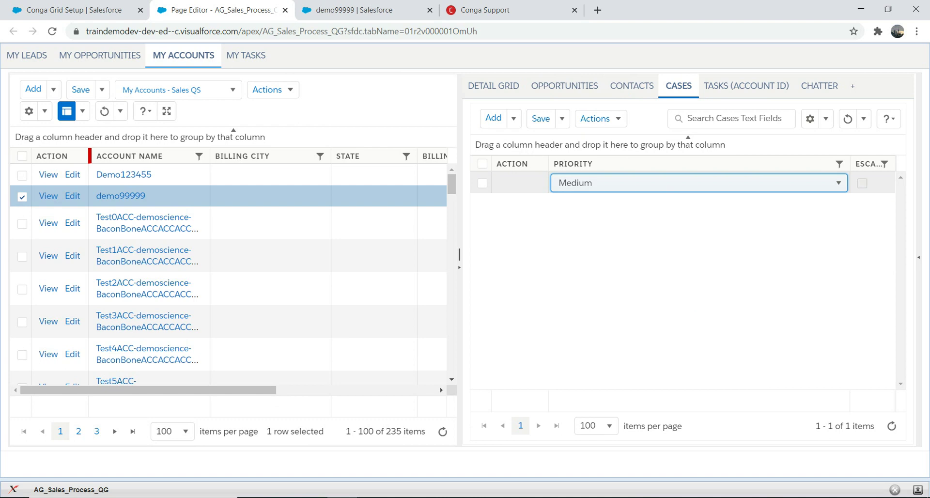
pyautogui.click(697, 182)
pyautogui.click(698, 182)
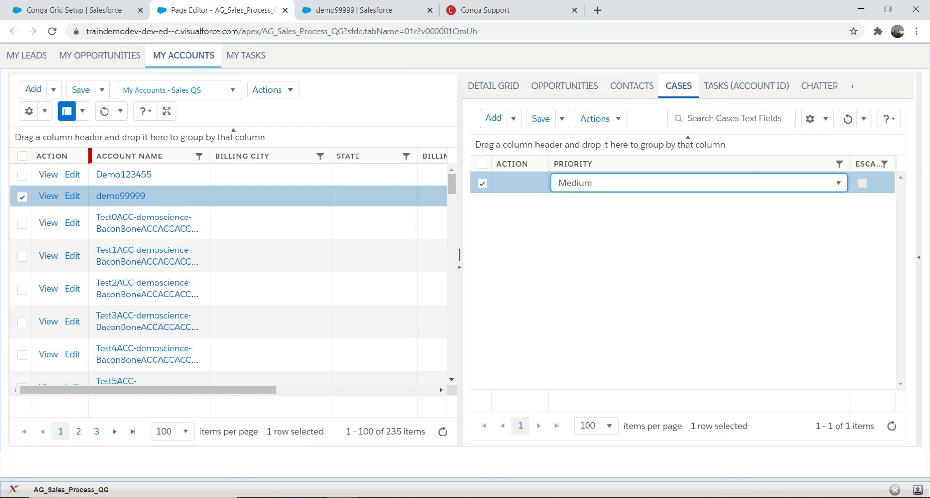
pyautogui.click(862, 183)
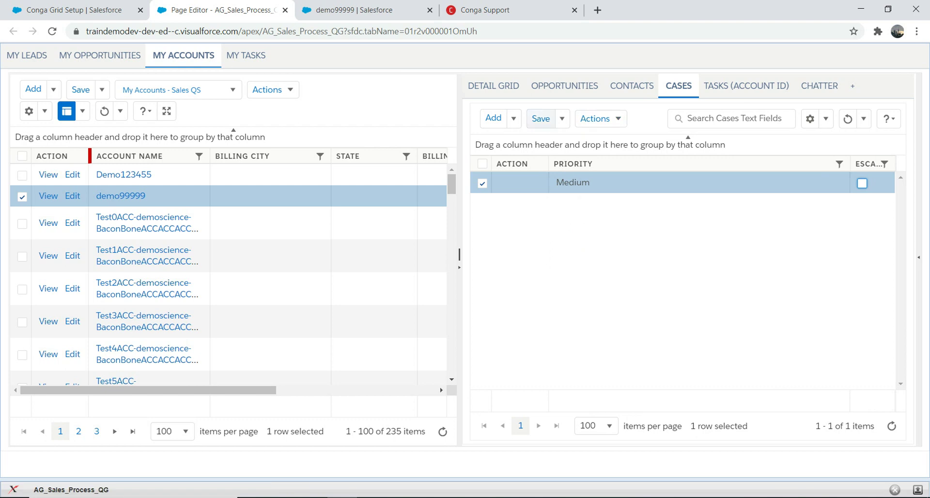
pyautogui.click(540, 118)
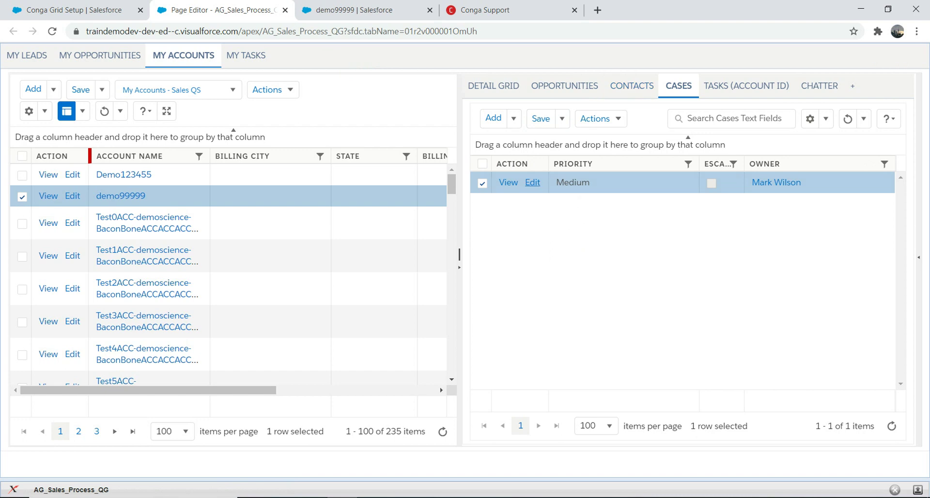
# Step: Edit case 00001035 and enter the subject 'This is a faulty'
pyautogui.click(532, 182)
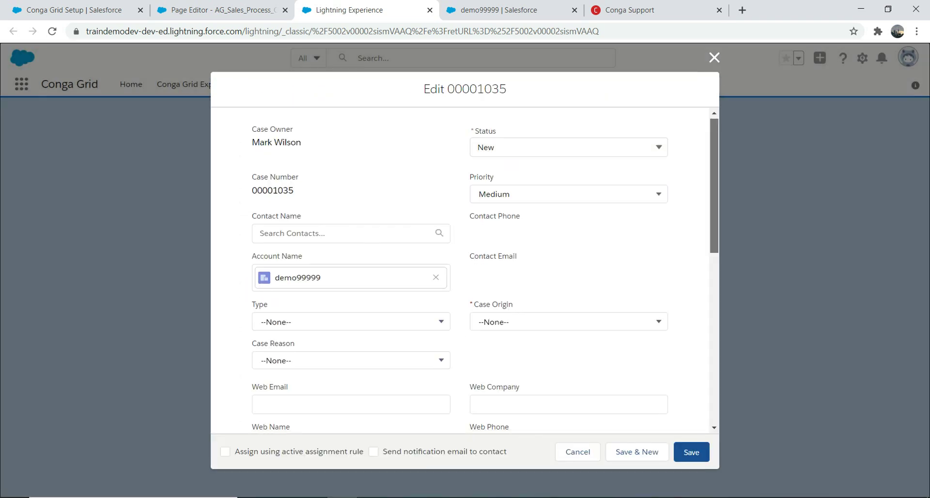
pyautogui.scroll(-8, 460, 269)
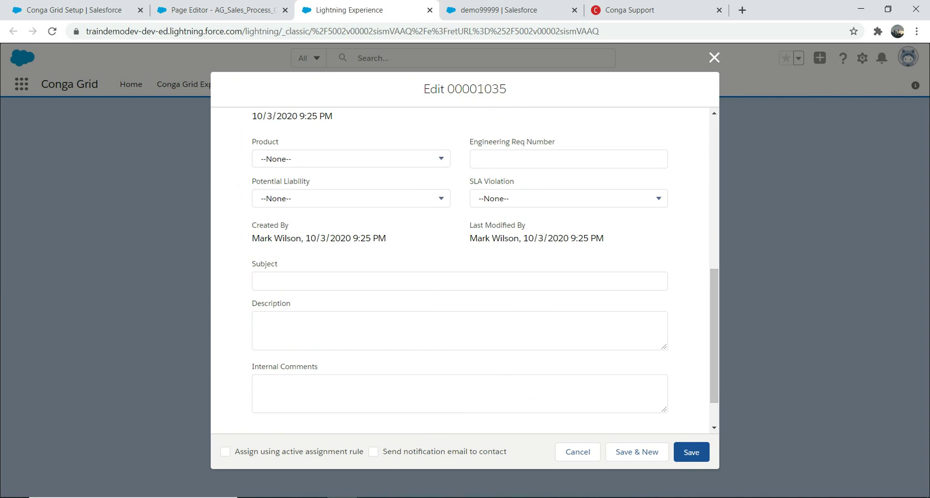
pyautogui.click(460, 281)
pyautogui.write('Th')
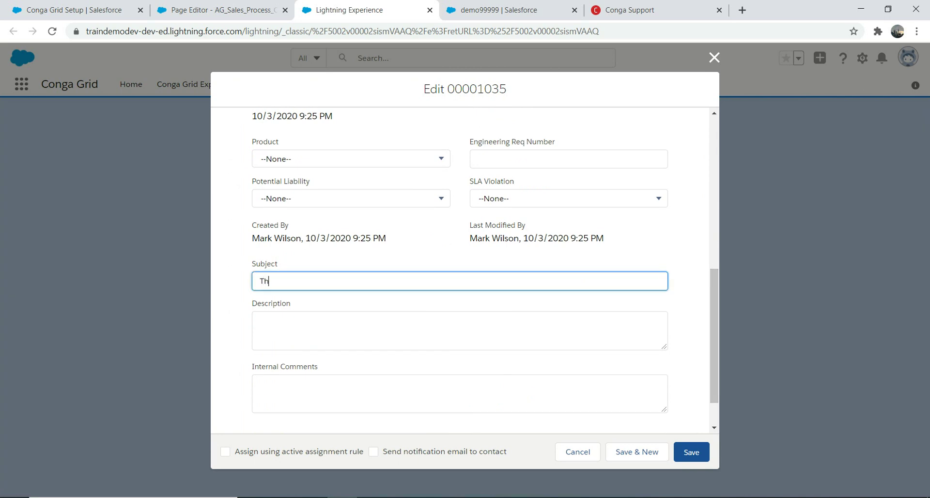
pyautogui.write('is is a faulty')
pyautogui.press('BackSpace')
pyautogui.press('BackSpace')
pyautogui.write('lty')
pyautogui.press('BackSpace')
pyautogui.press('BackSpace')
pyautogui.press('BackSpace')
pyautogui.write('ty')
# Step: Attempt to save, then set Case Origin to Phone to resolve the required-field error
pyautogui.click(691, 452)
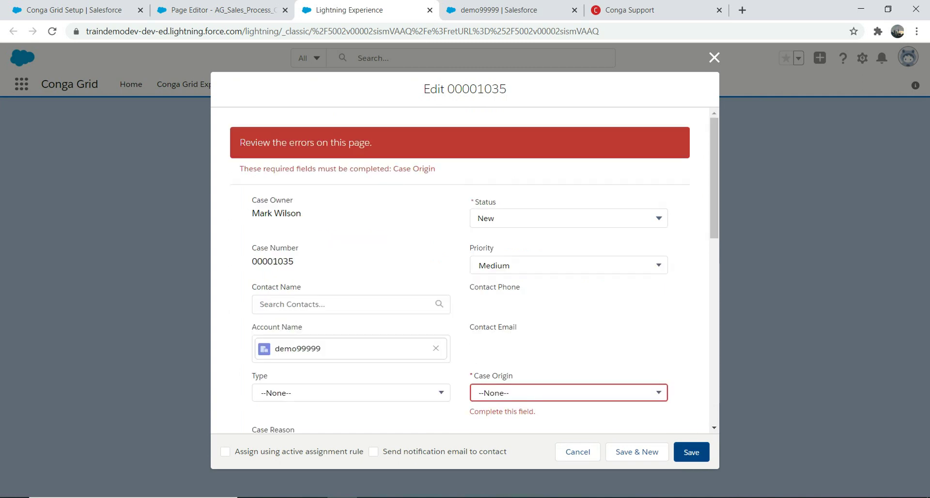
pyautogui.click(533, 393)
pyautogui.click(533, 394)
pyautogui.click(533, 393)
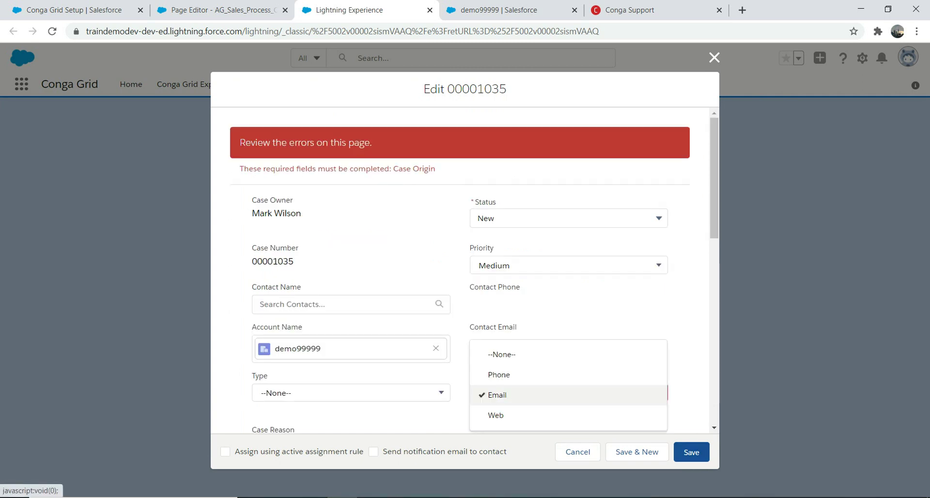
pyautogui.click(499, 375)
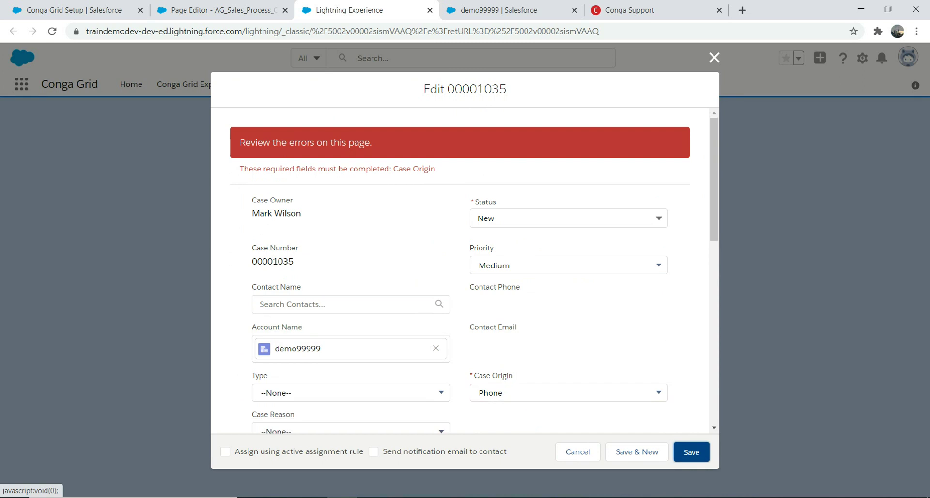
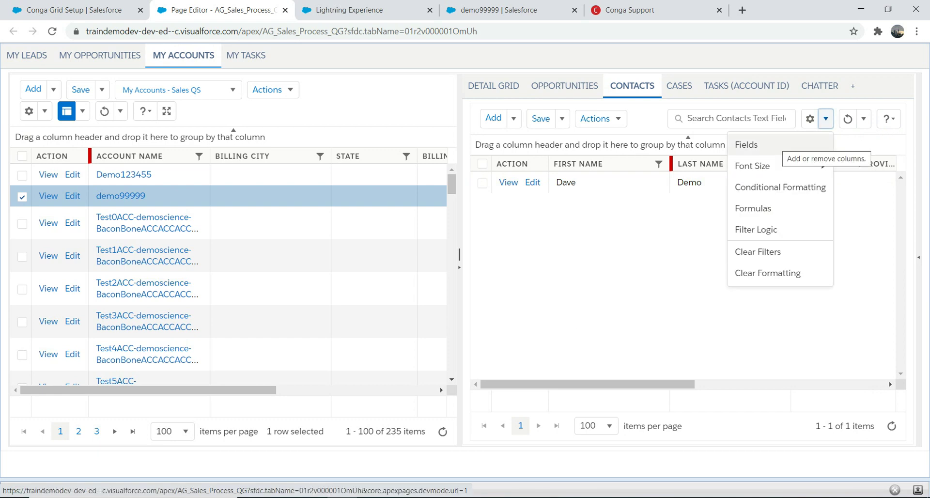
# Step: Show the account's related Cases in a wider related panel
pyautogui.click(775, 145)
pyautogui.click(679, 86)
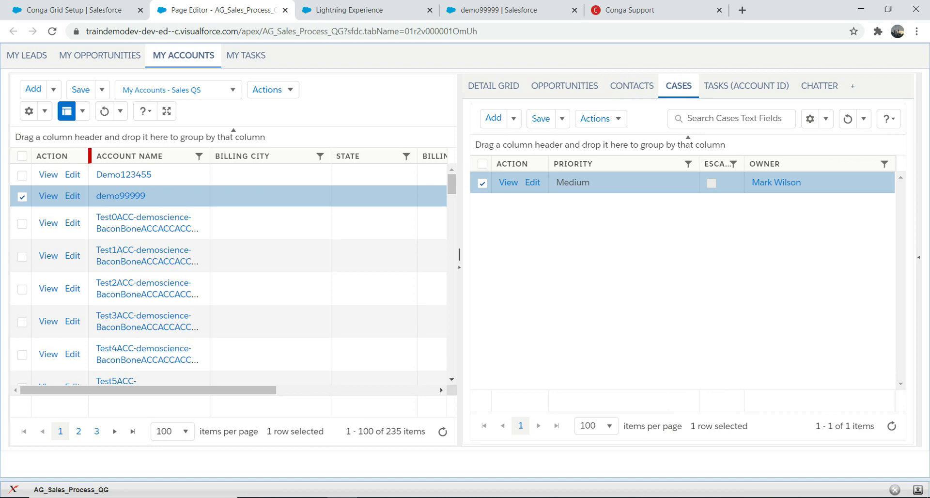
pyautogui.moveTo(460, 255); pyautogui.dragTo(281, 254)
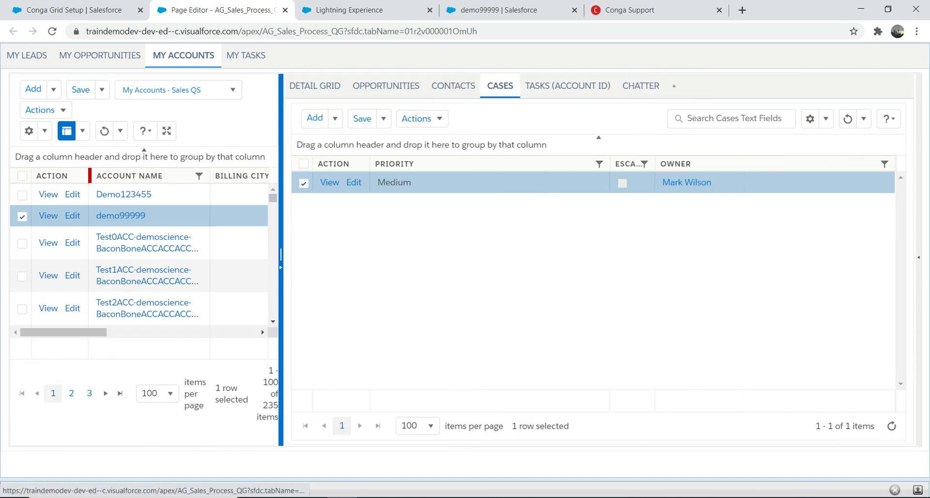
# Step: Add Case Origin, Case Reason and Description columns to the Cases grid
pyautogui.click(825, 119)
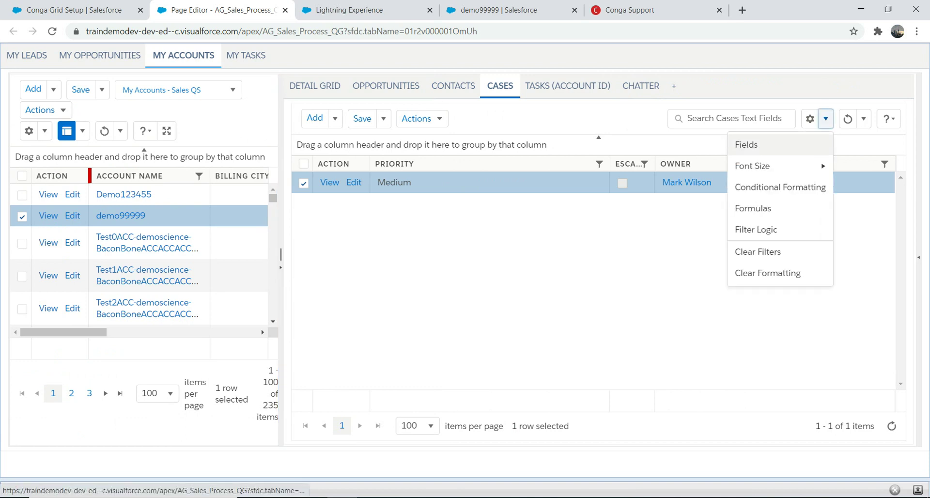
pyautogui.click(746, 145)
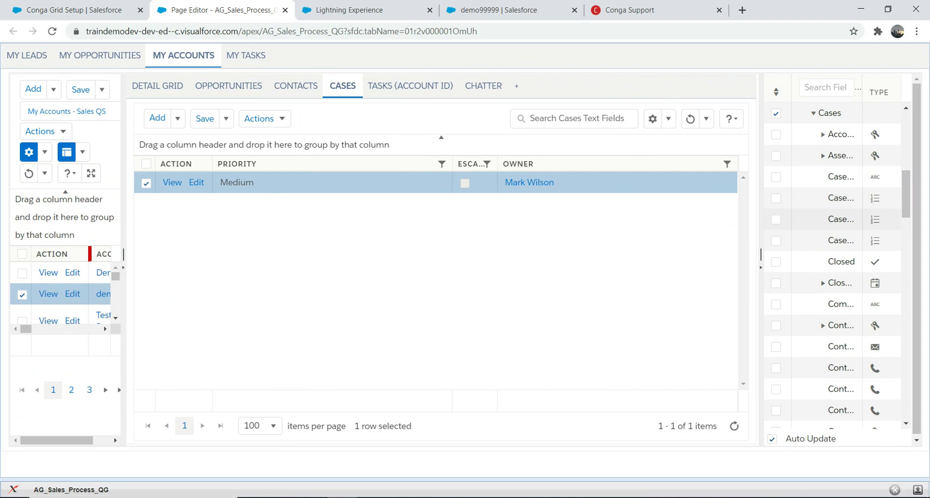
pyautogui.moveTo(760, 256); pyautogui.dragTo(541, 255)
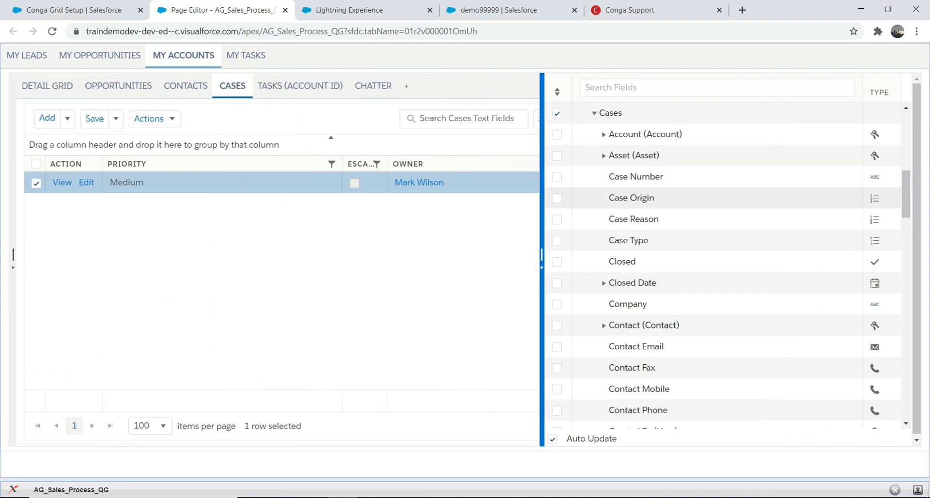
pyautogui.click(557, 198)
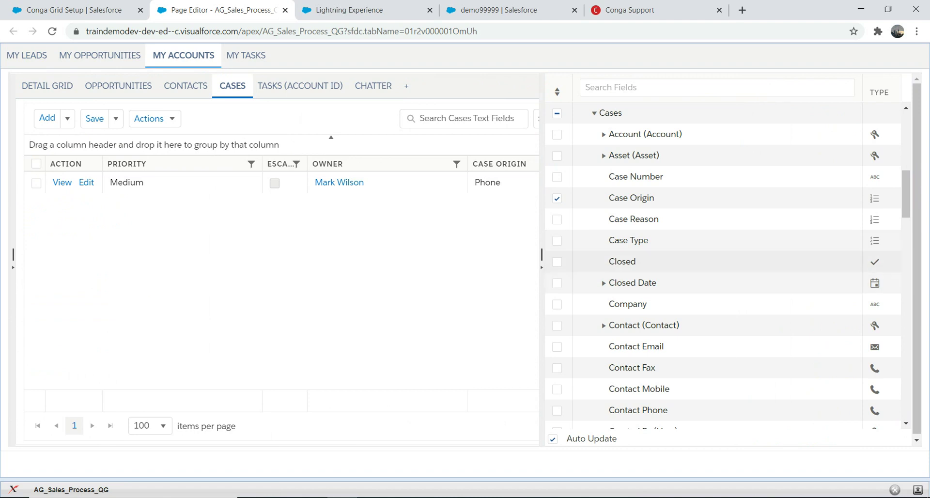
pyautogui.click(557, 219)
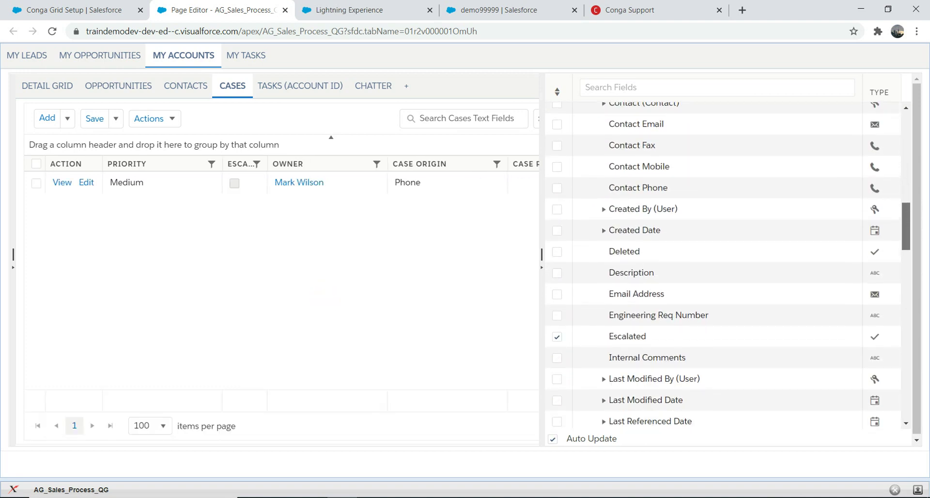
pyautogui.scroll(-1, 727, 259)
pyautogui.click(557, 259)
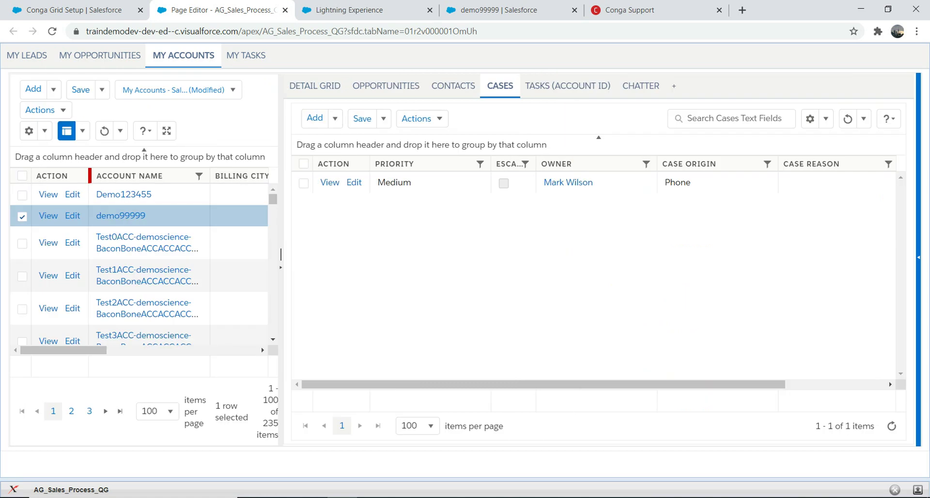
# Step: Set the Medium-priority case's Case Reason to Breakdown
pyautogui.hscroll(3, 593, 272)
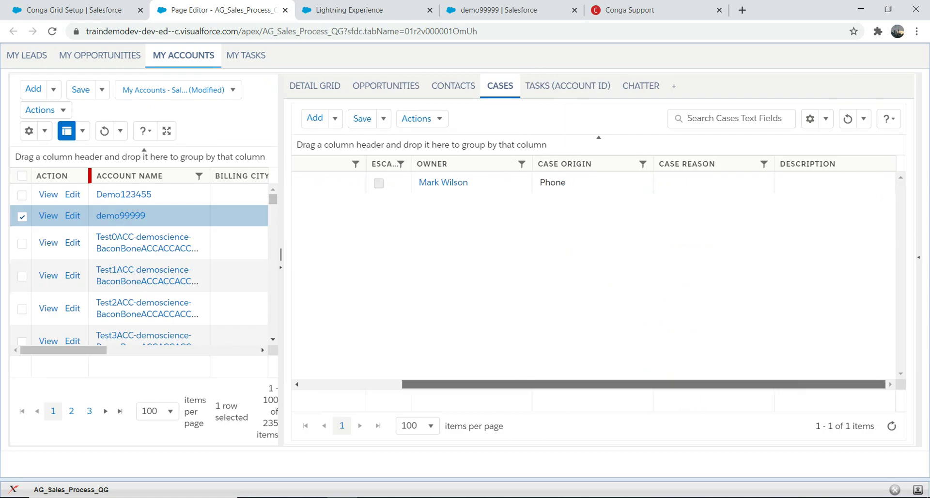
pyautogui.click(713, 182)
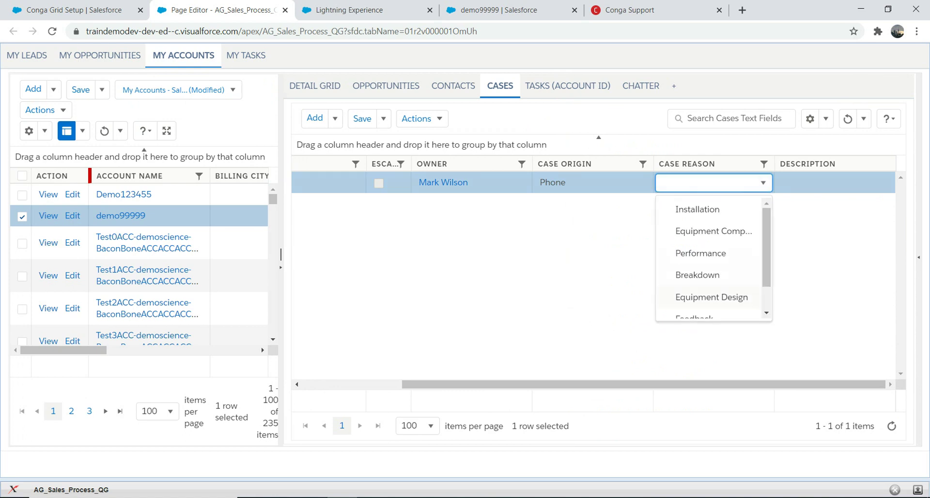
pyautogui.click(698, 275)
# Step: Enter 'This is faulty' as the case Description, then widen the accounts panel
pyautogui.click(834, 183)
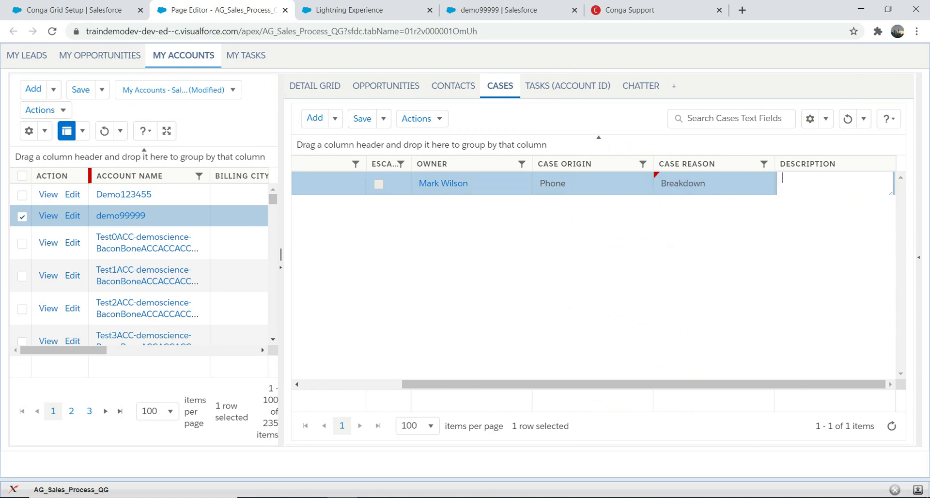
pyautogui.write('This is faultu')
pyautogui.press('BackSpace')
pyautogui.write('y')
pyautogui.press('Return')
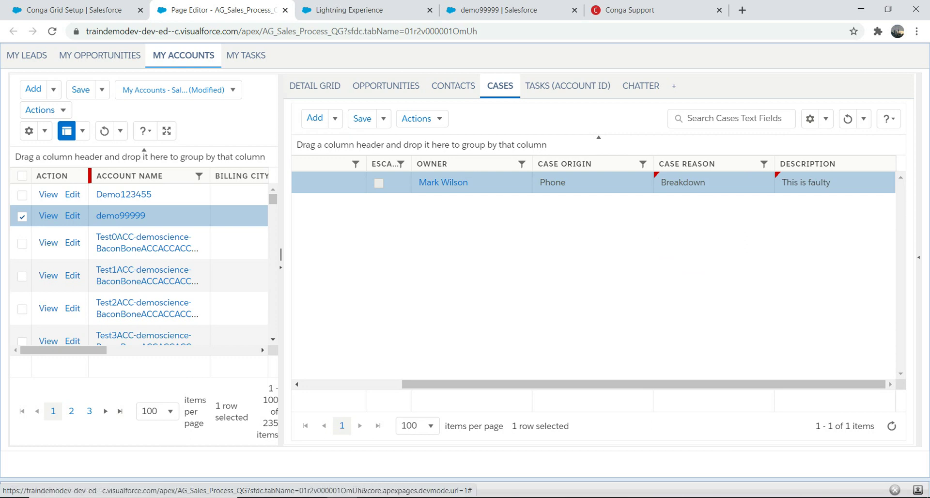
pyautogui.moveTo(706, 163)
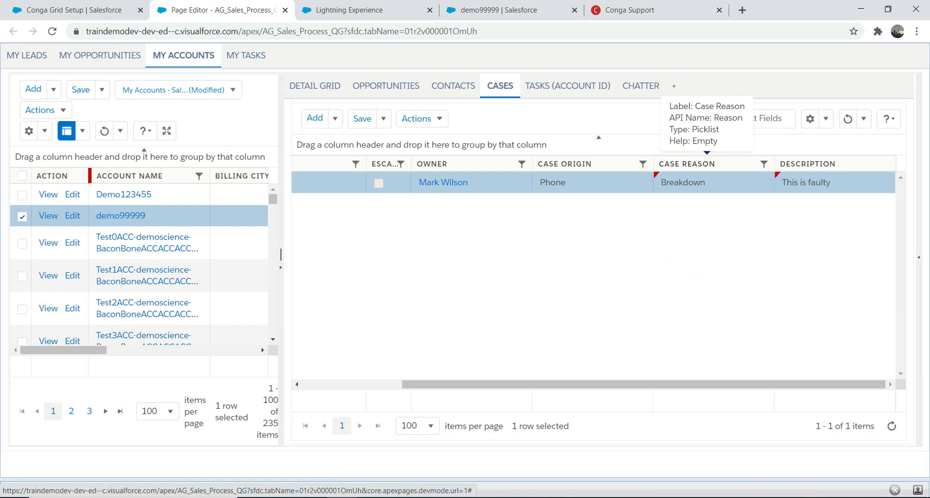
pyautogui.moveTo(281, 254); pyautogui.dragTo(481, 255)
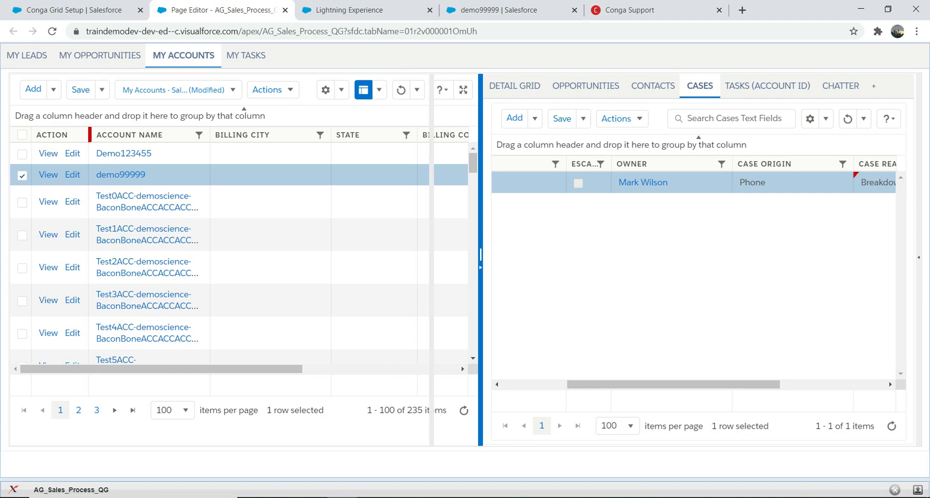
# Step: Switch to the account's Contacts and add a new blank contact row
pyautogui.moveTo(480, 254); pyautogui.dragTo(425, 254)
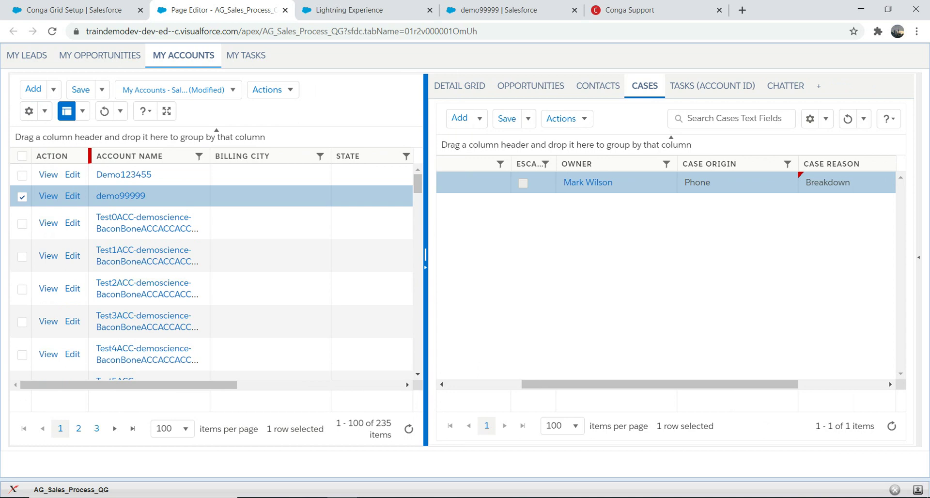
pyautogui.click(598, 85)
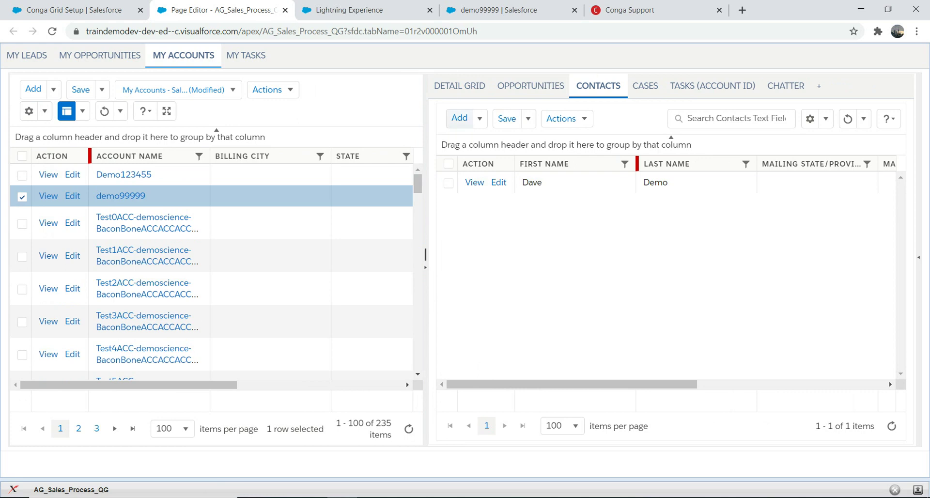
pyautogui.click(460, 118)
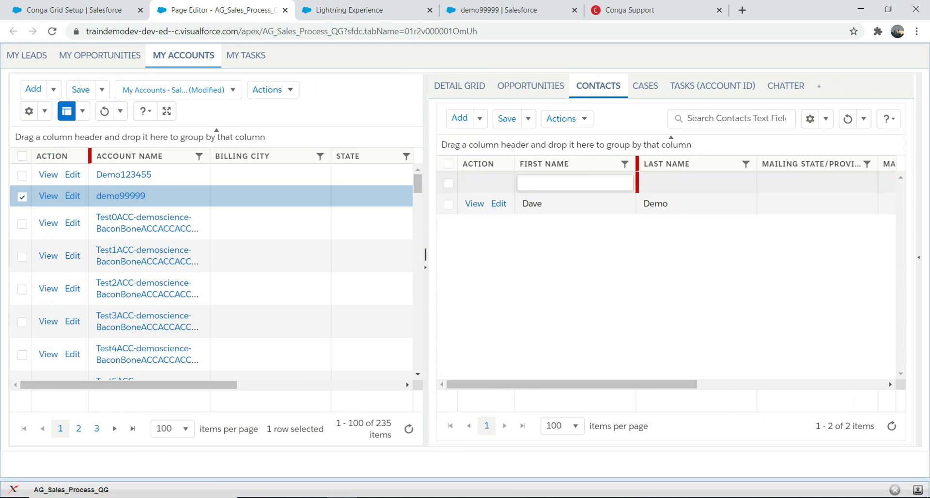
# Step: Enter the new contact's first name, last name and e-mail address, and save it
pyautogui.press('Tab')
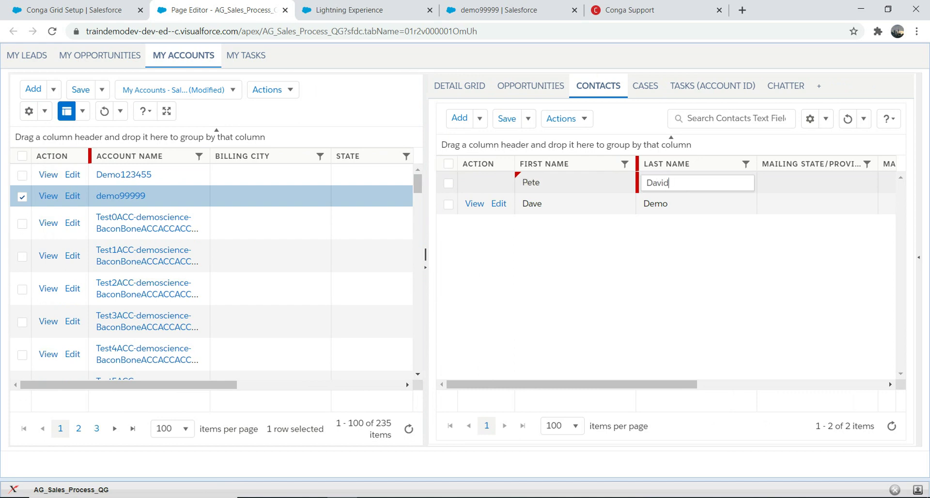
pyautogui.press('Tab')
pyautogui.press('Tab')
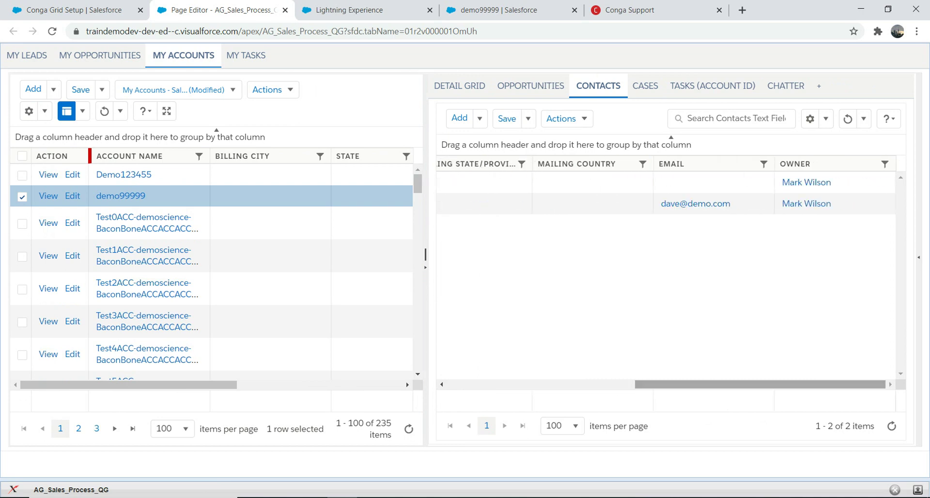
pyautogui.click(713, 182)
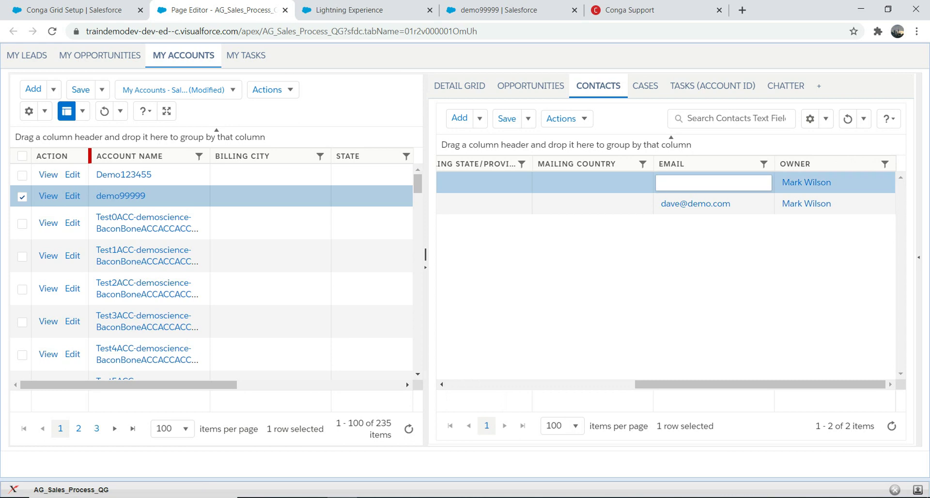
pyautogui.write('Petedave@test.com')
pyautogui.click(506, 118)
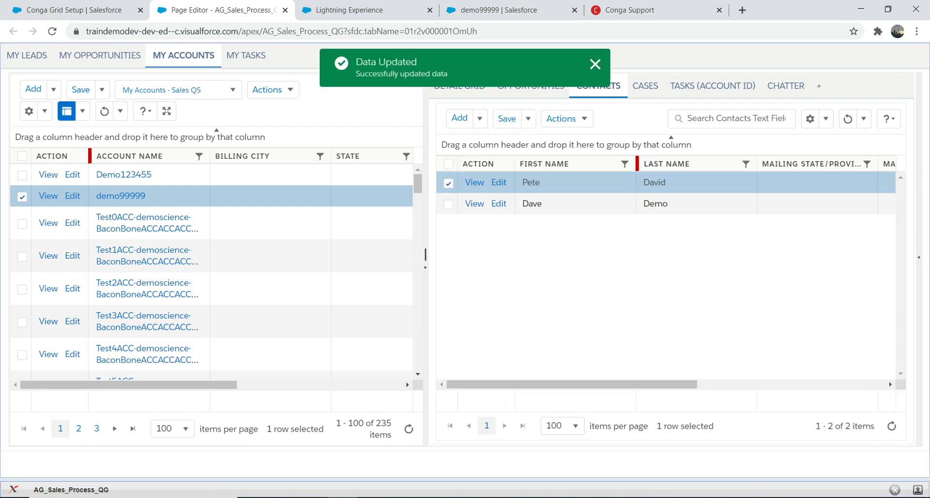
# Step: Add a new opportunity row named 'New Test' on the Opportunities tab
pyautogui.click(785, 86)
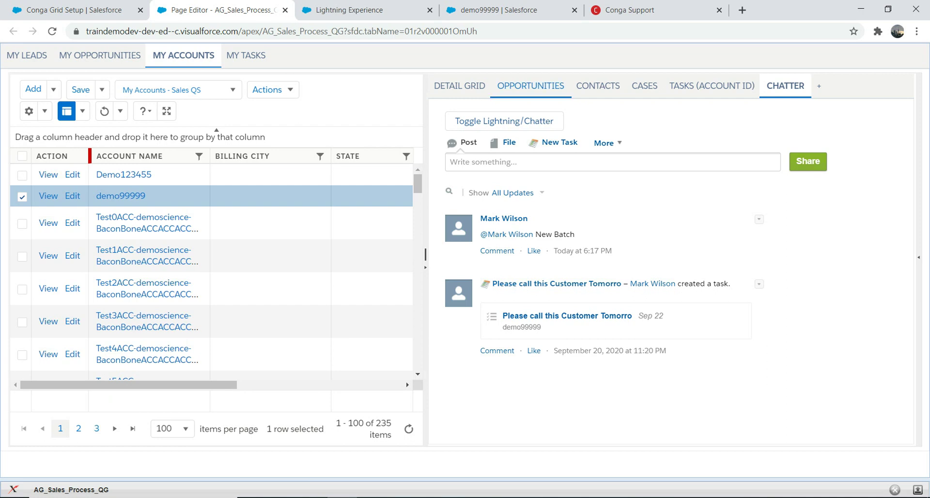
pyautogui.click(530, 85)
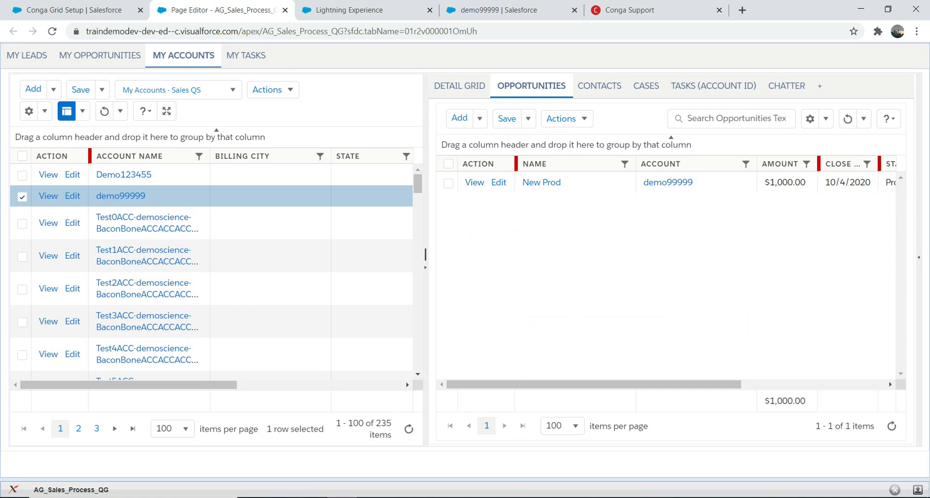
pyautogui.click(459, 118)
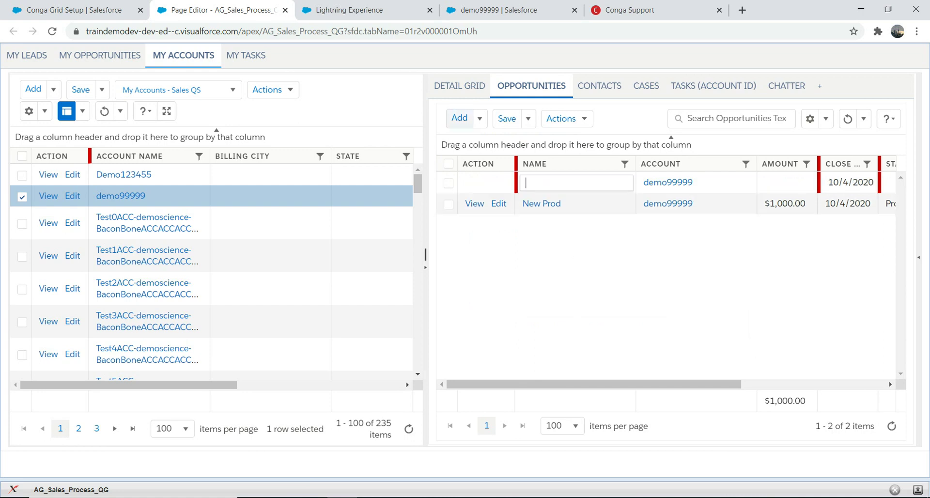
pyautogui.write('New Test')
pyautogui.press('Return')
# Step: Enter 10000 as New Test's Amount, keeping the 10/4/2020 close date
pyautogui.click(785, 182)
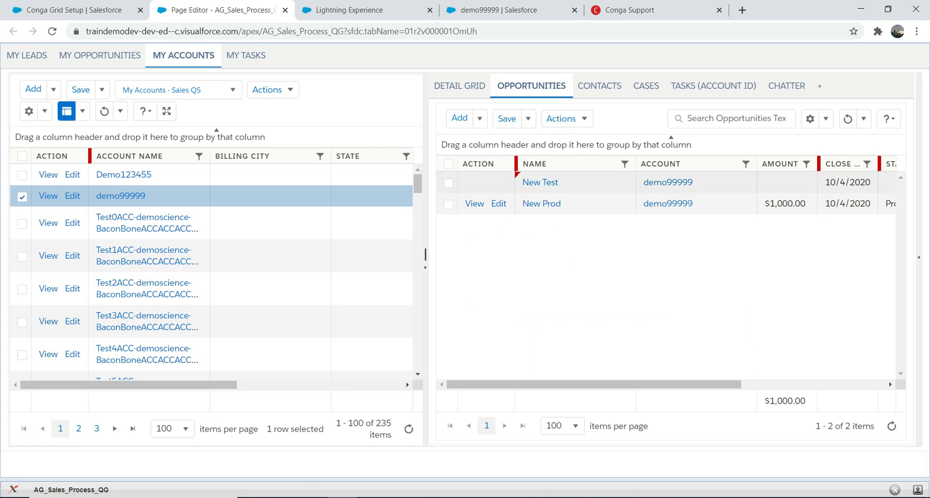
pyautogui.write('100000....')
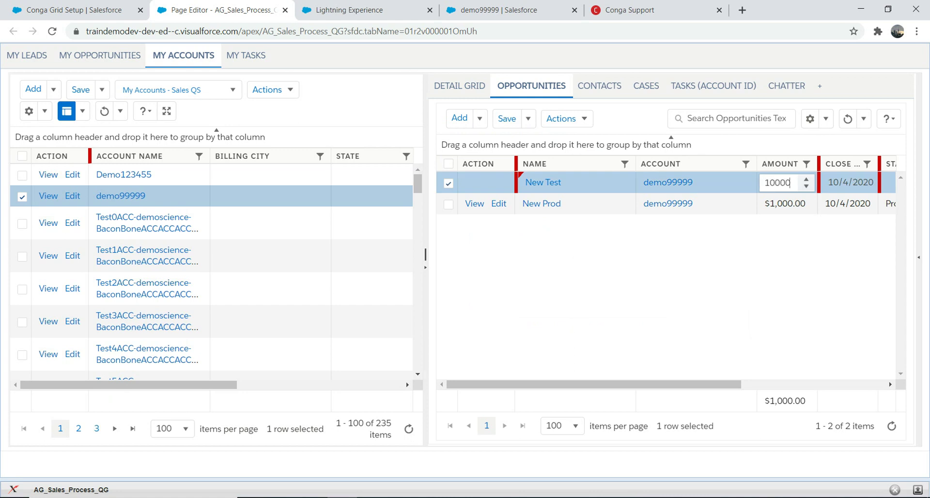
pyautogui.press('Tab')
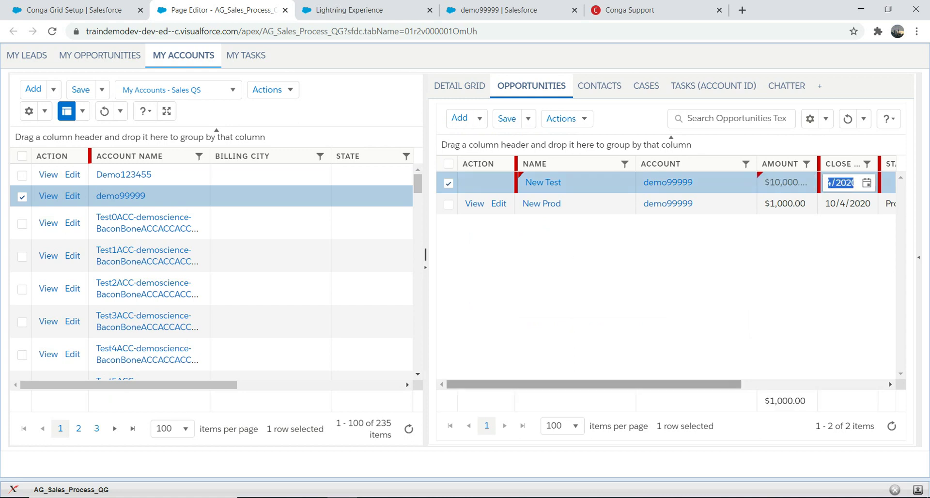
pyautogui.press('Tab')
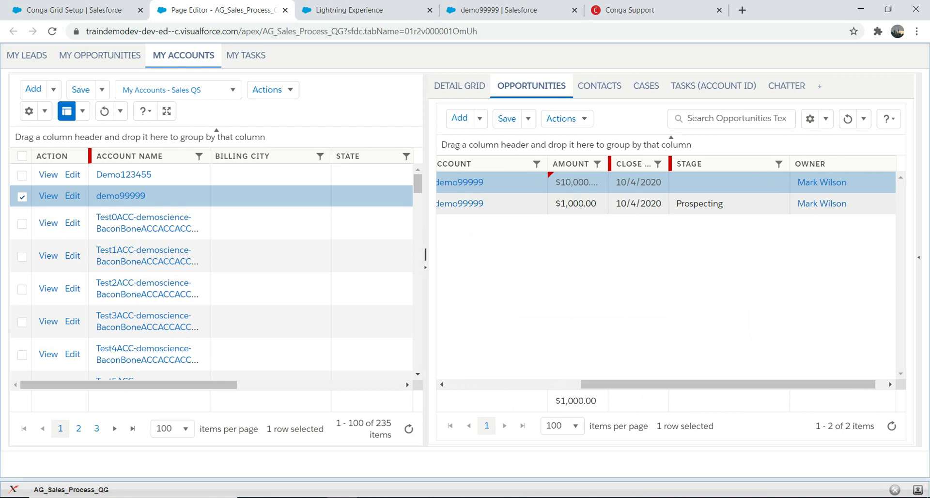
# Step: Set New Test's Stage to Qualification
pyautogui.hotkey('alt', 'Down')
pyautogui.press('Down')
pyautogui.press('Return')
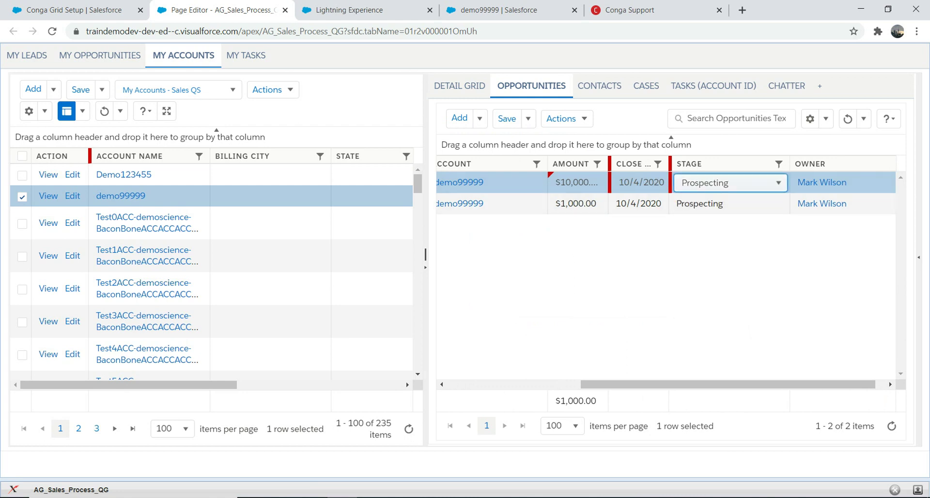
pyautogui.hotkey('alt', 'Down')
pyautogui.press('Down')
pyautogui.press('Return')
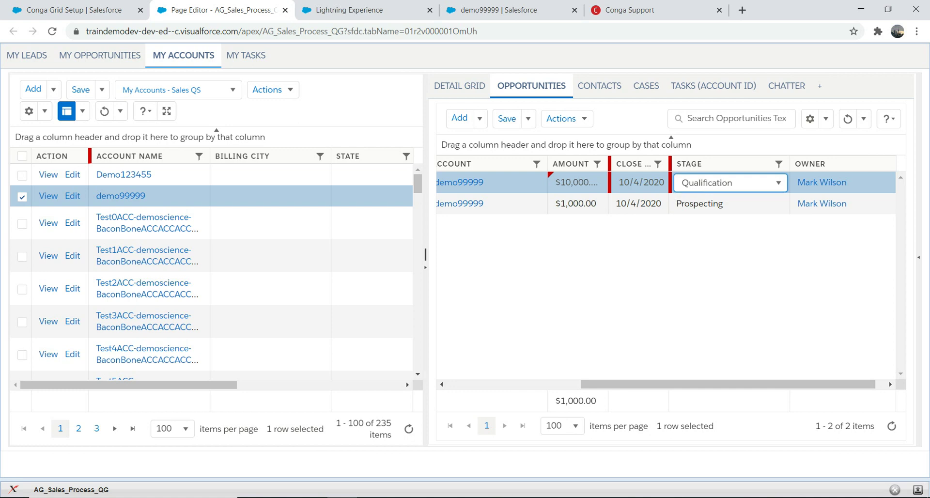
# Step: Add a blank opportunity row, try saving, dismiss the Errors dialog, and reload with F5
pyautogui.click(460, 118)
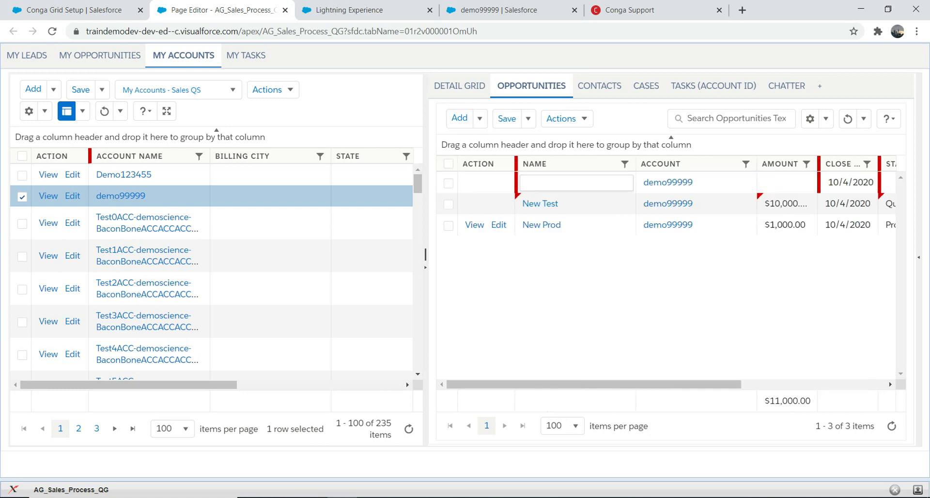
pyautogui.hotkey('shift', 'Tab')
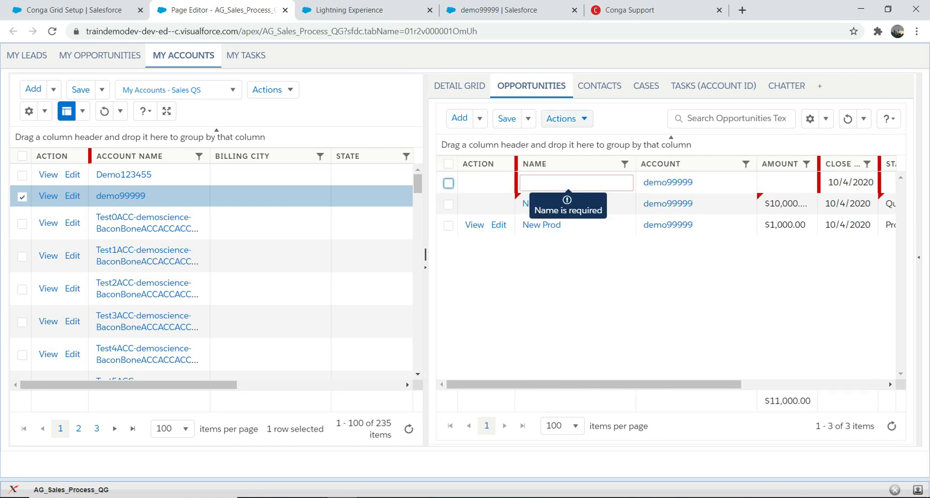
pyautogui.click(565, 118)
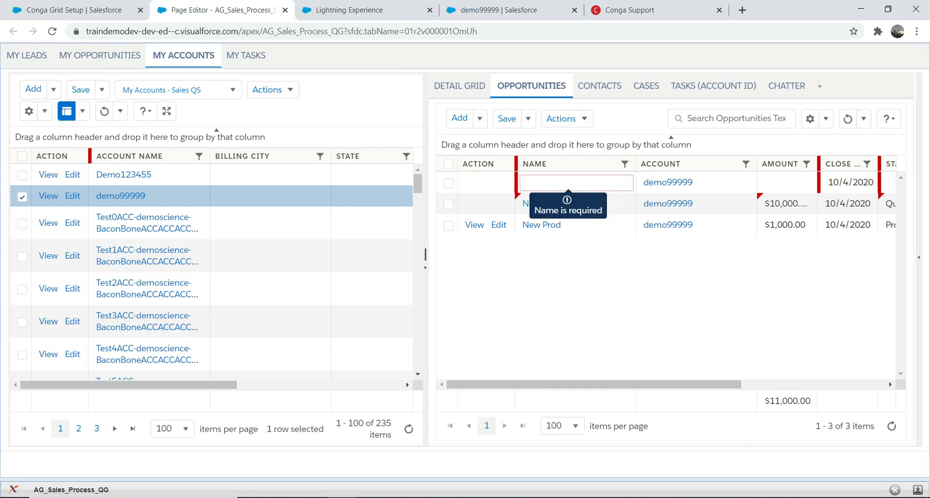
pyautogui.click(507, 118)
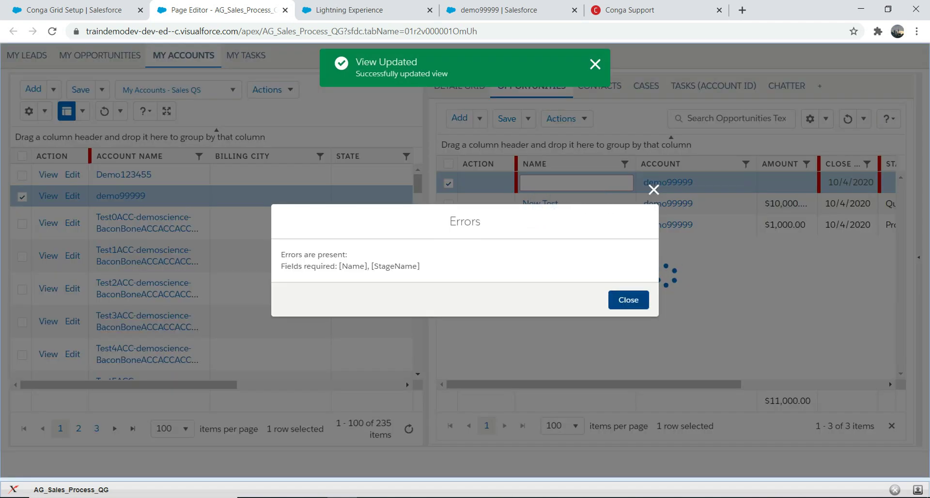
pyautogui.click(628, 299)
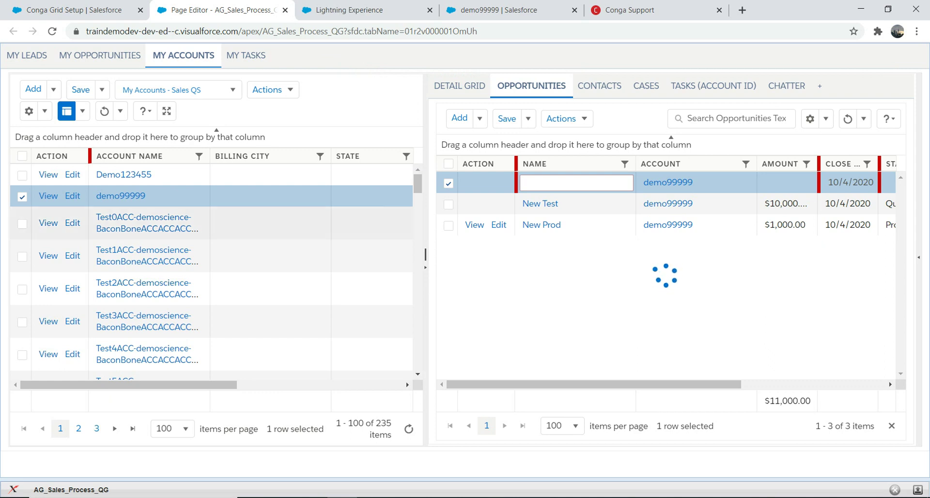
pyautogui.press('F5')
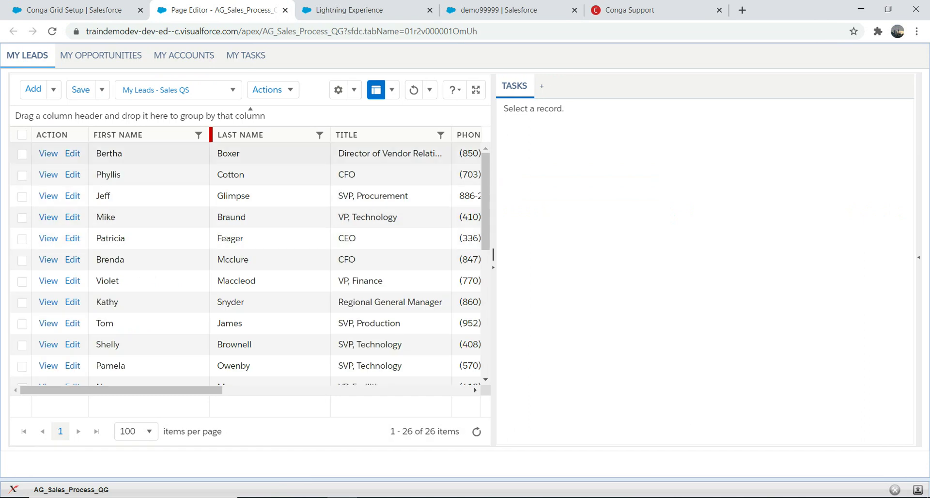
# Step: Go to My Accounts, select demo99999 and show its related Contacts
pyautogui.click(184, 55)
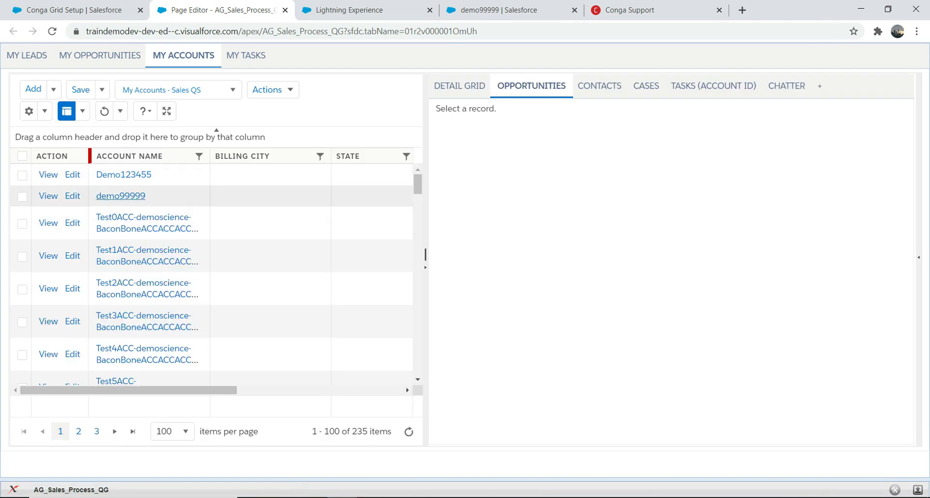
pyautogui.click(267, 195)
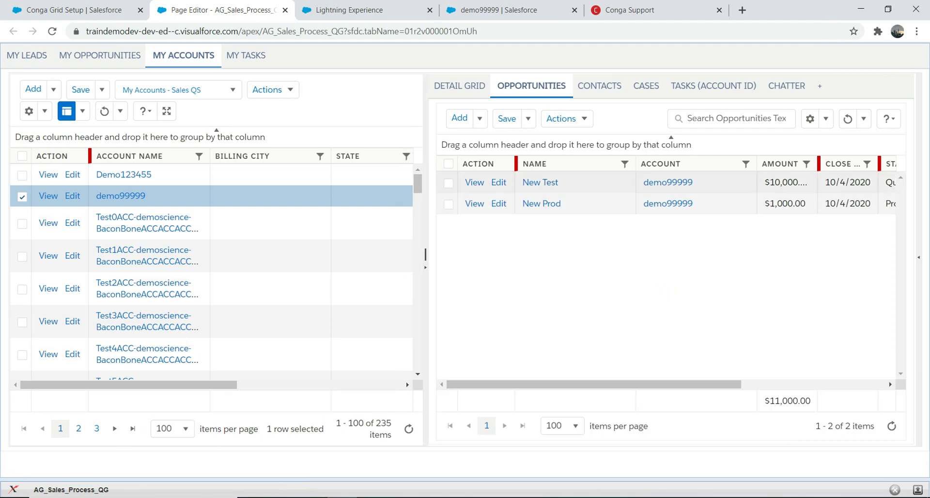
pyautogui.click(599, 86)
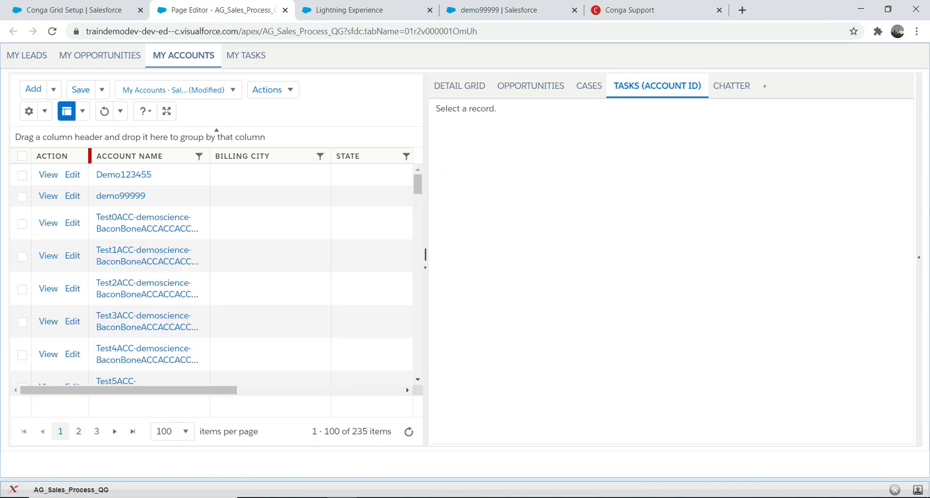
# Step: Select the demo99999 account row
pyautogui.click(169, 195)
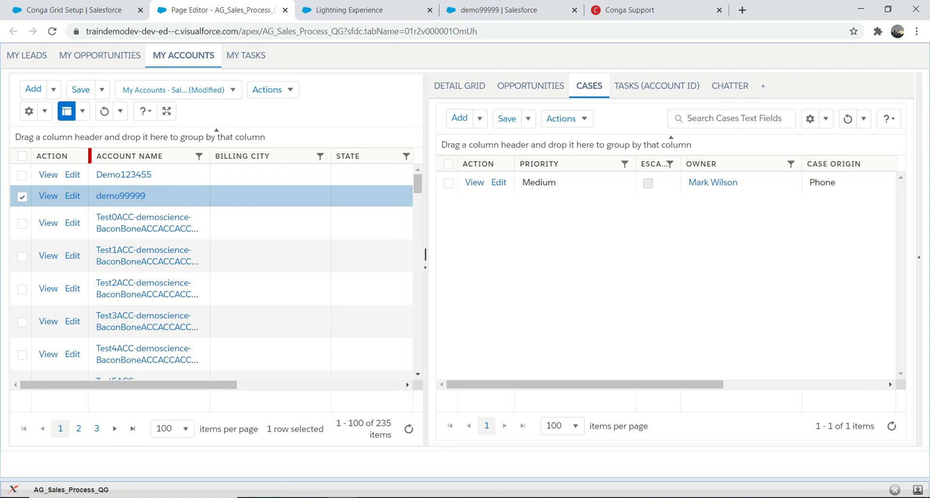
# Step: Widen the Accounts grid and check the first six accounts from Demo123455 down
pyautogui.moveTo(425, 254); pyautogui.dragTo(599, 254)
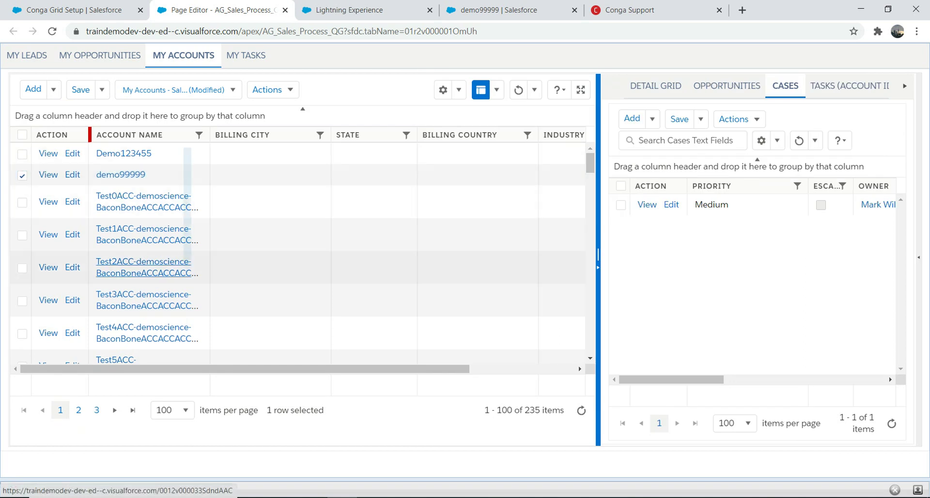
pyautogui.keyDown('shift'); pyautogui.click(267, 299); pyautogui.keyUp('shift')
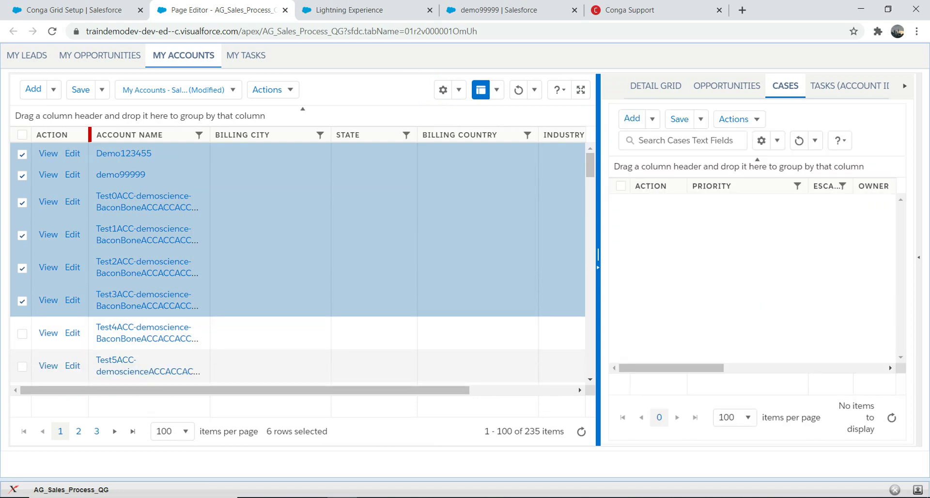
pyautogui.click(268, 89)
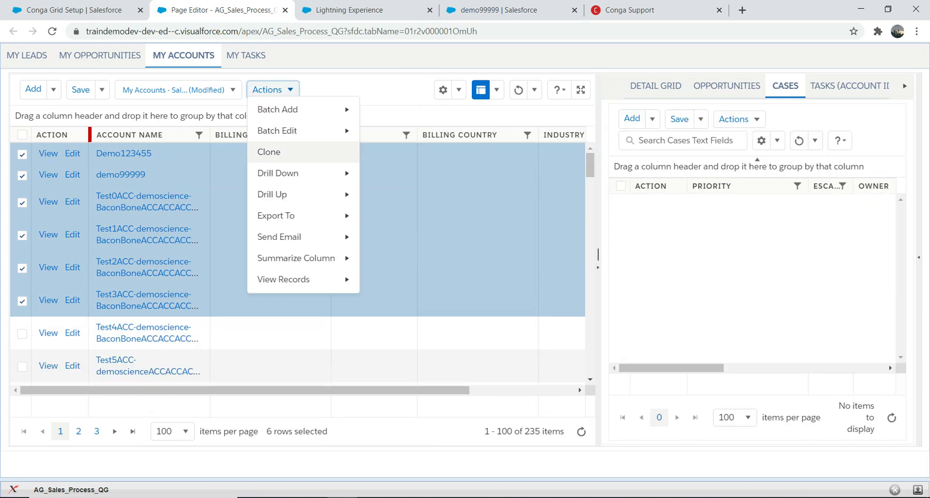
pyautogui.moveTo(277, 215)
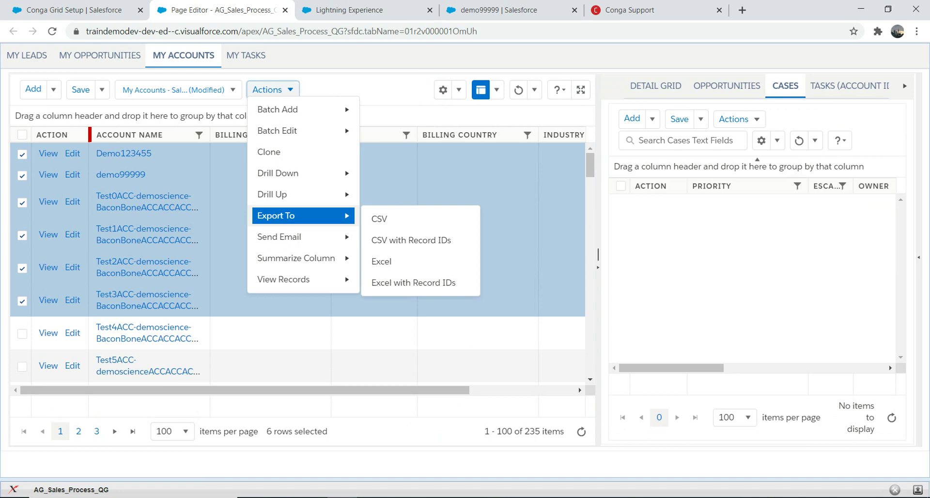
pyautogui.moveTo(279, 237)
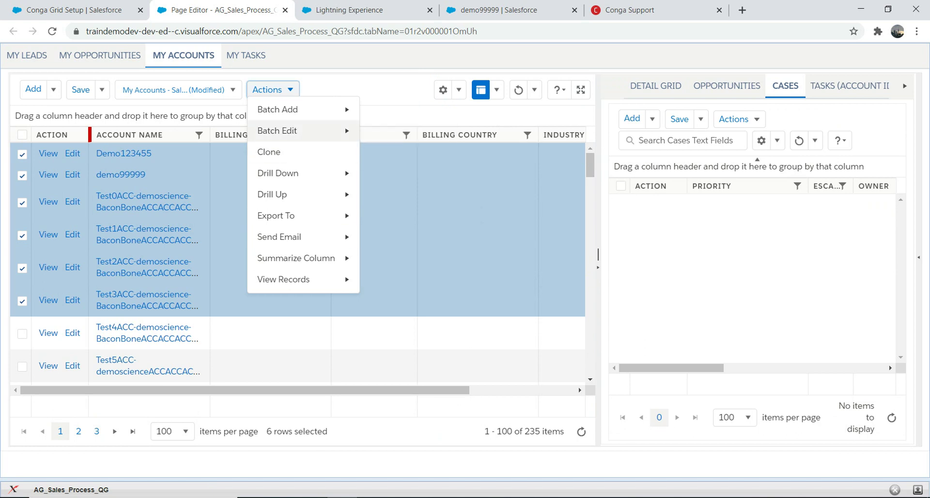
pyautogui.moveTo(277, 130)
pyautogui.moveTo(277, 110)
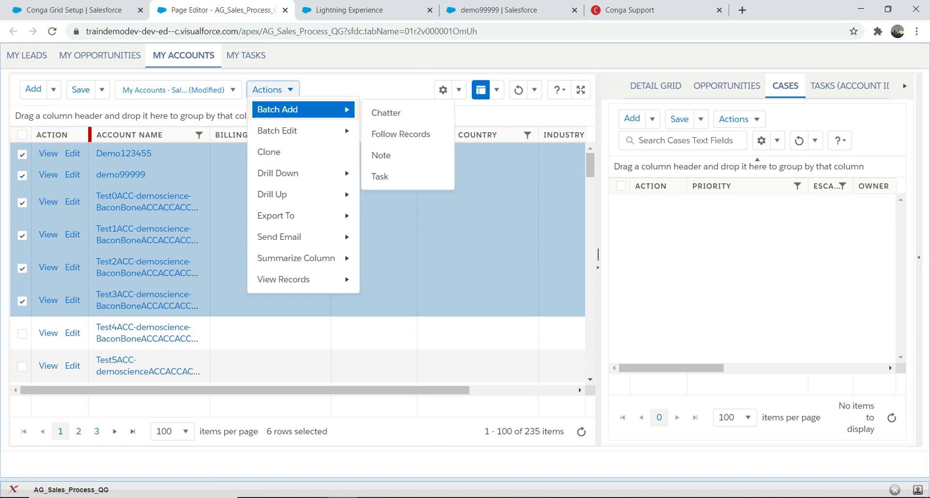
pyautogui.moveTo(284, 279)
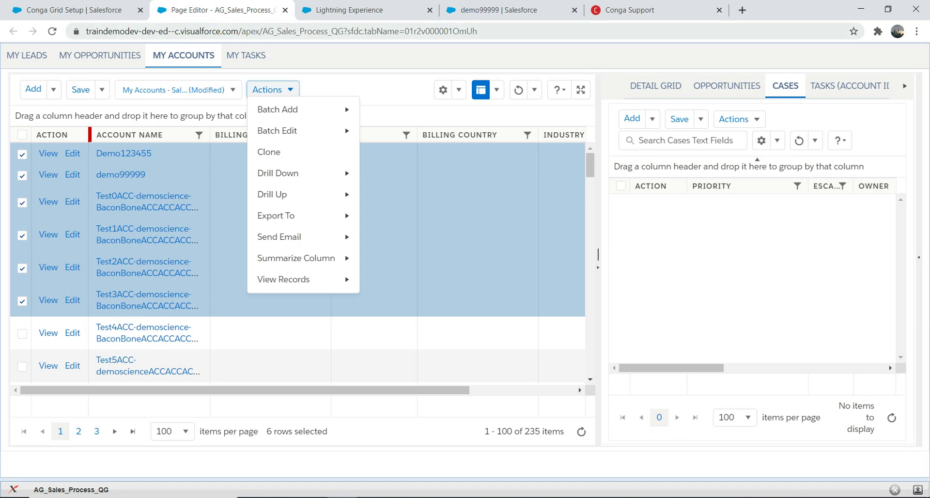
pyautogui.press('Escape')
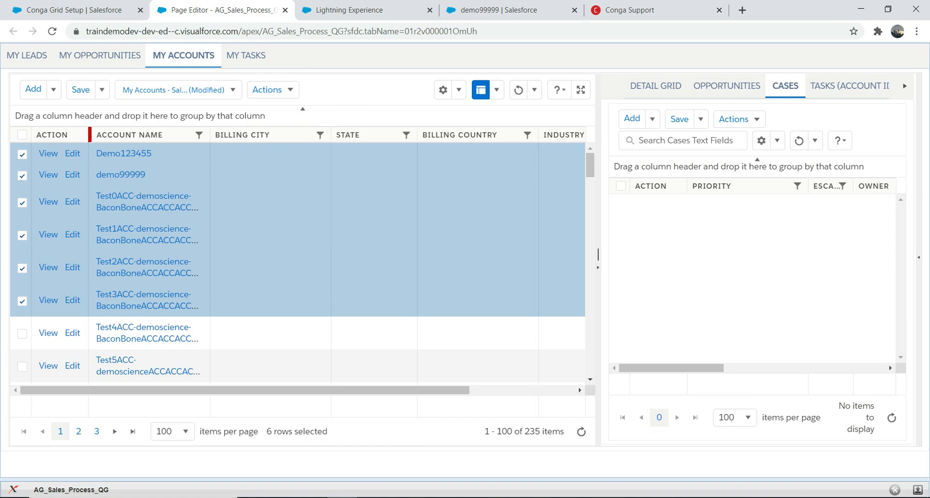